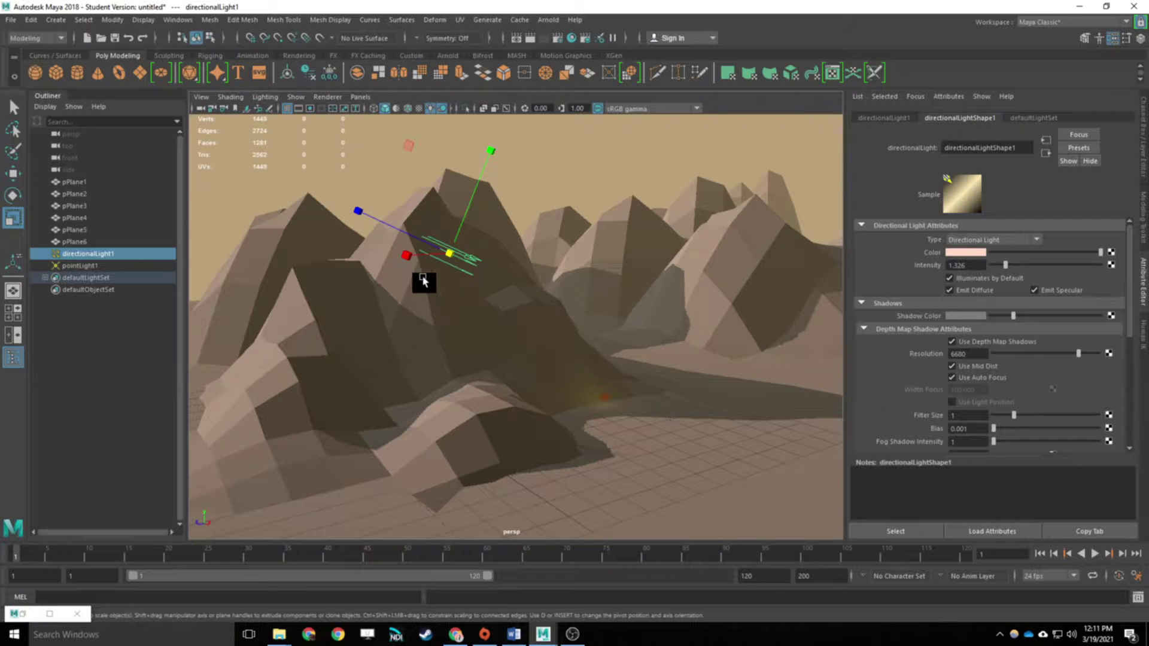
# Step: Create a polygon sphere and scale it up uniformly until it encloses the whole mountain landscape
pyautogui.scroll(-5, 647, 256)
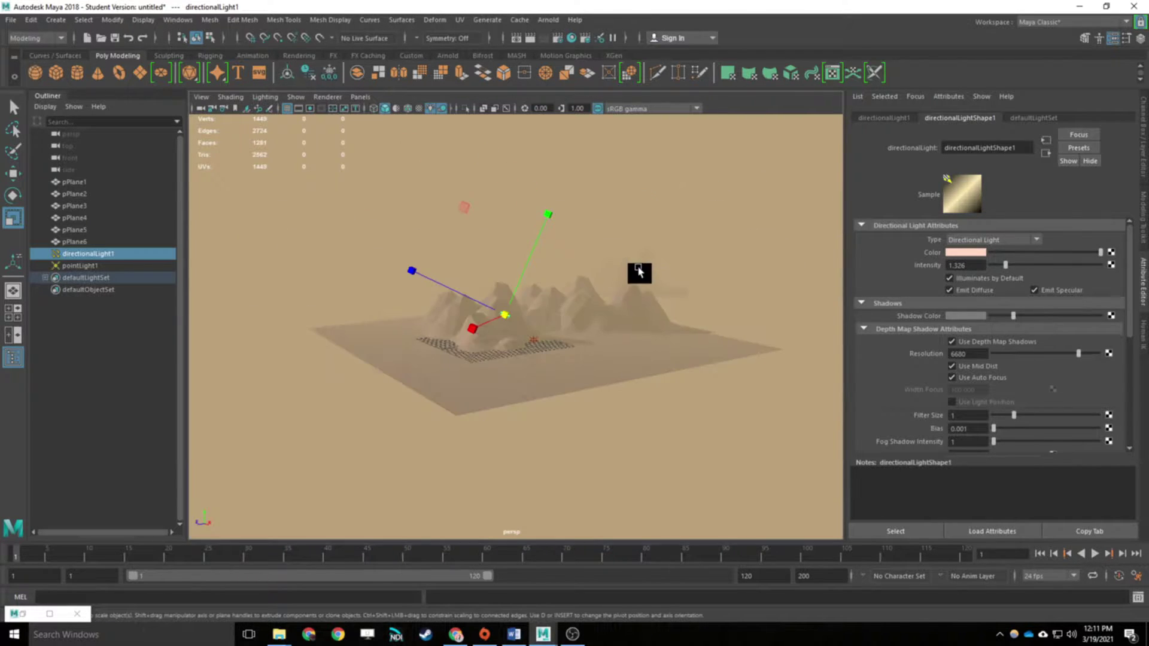
pyautogui.scroll(8, 477, 321)
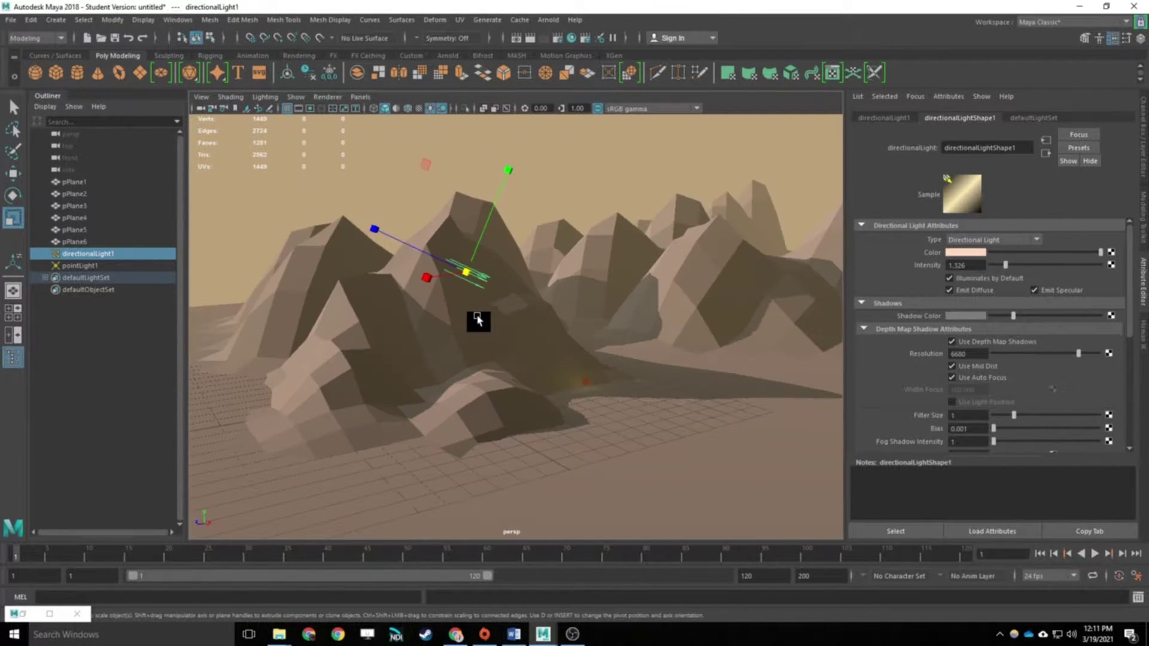
pyautogui.scroll(-2, 489, 304)
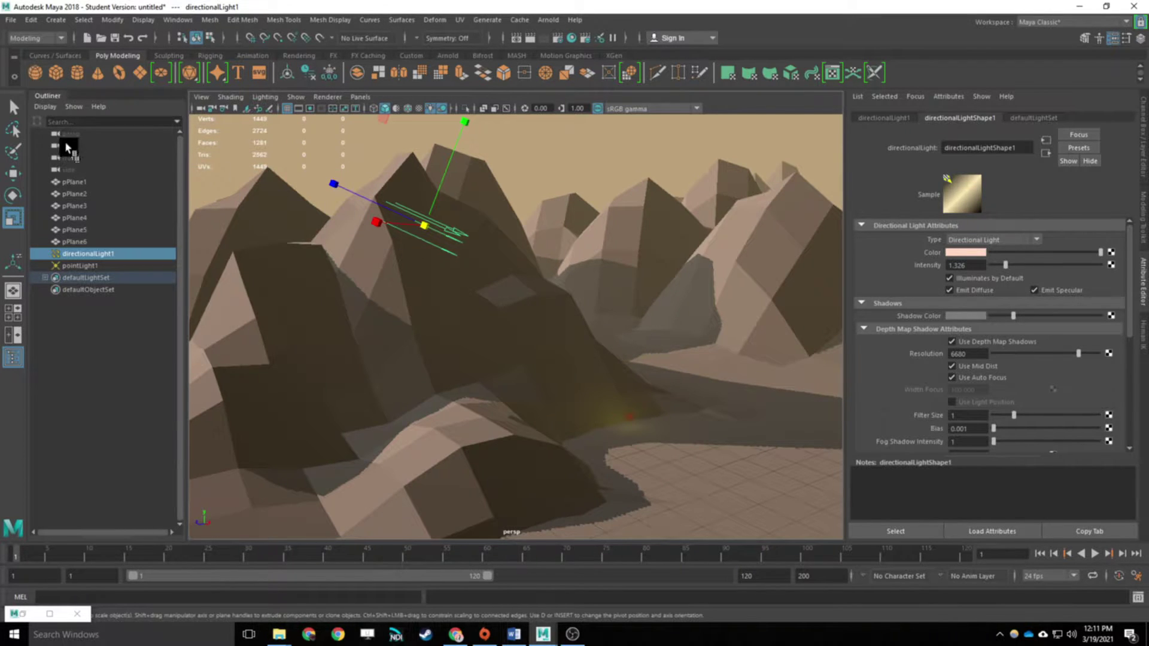
pyautogui.click(27, 77)
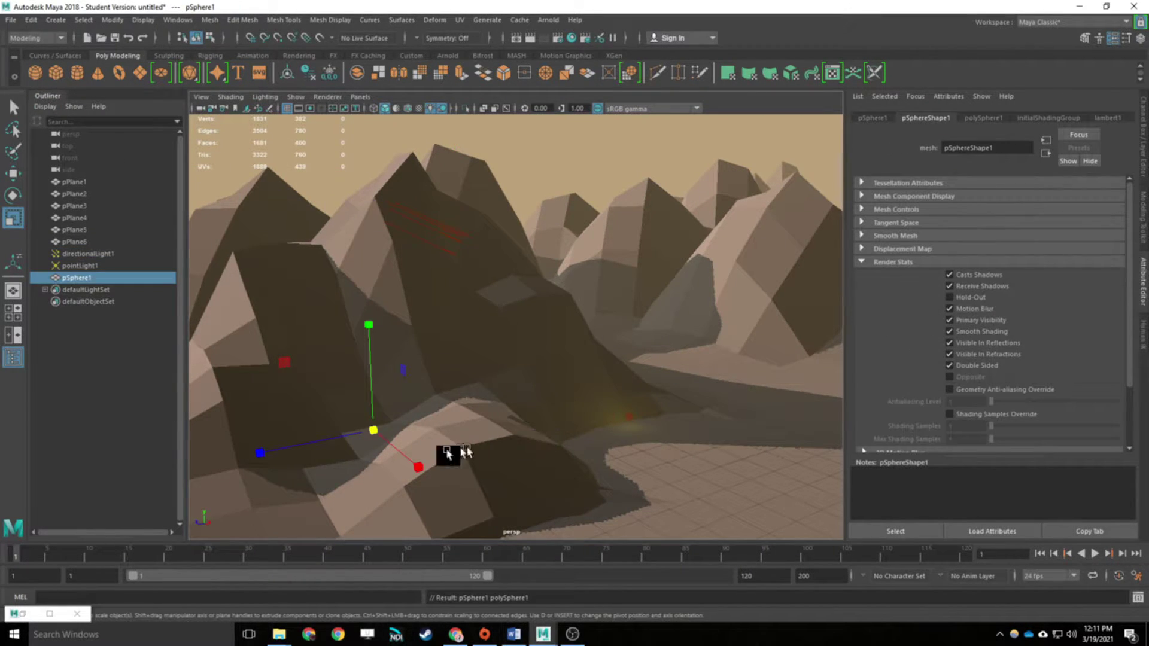
pyautogui.moveTo(374, 430); pyautogui.dragTo(623, 339)
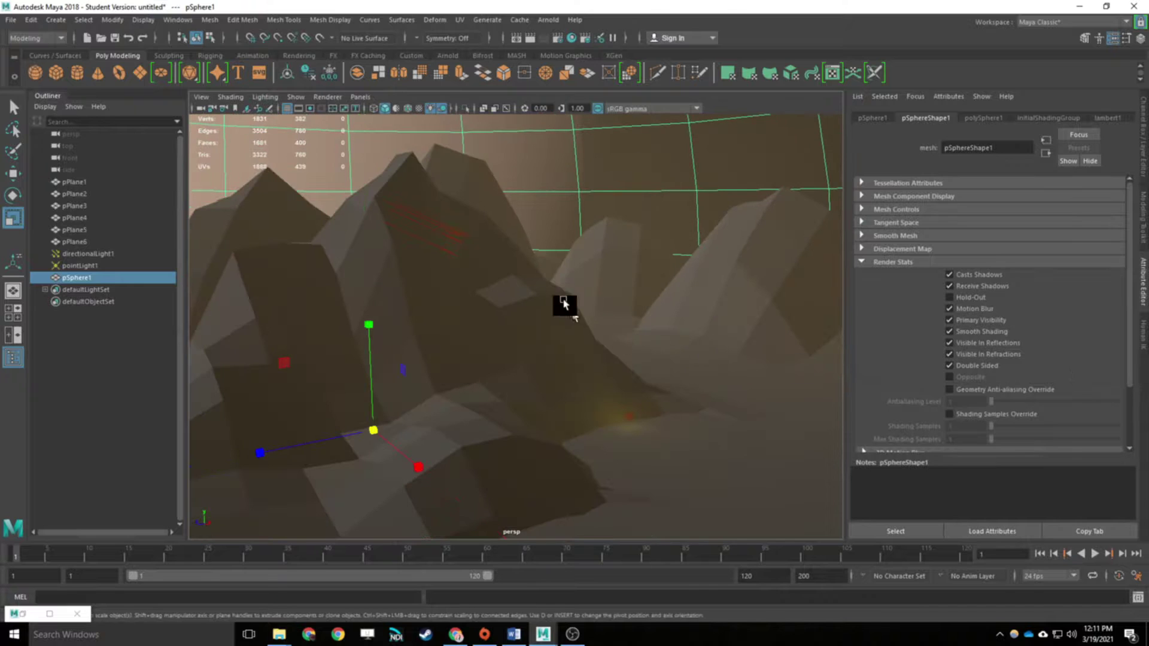
pyautogui.moveTo(374, 431); pyautogui.dragTo(1032, 390)
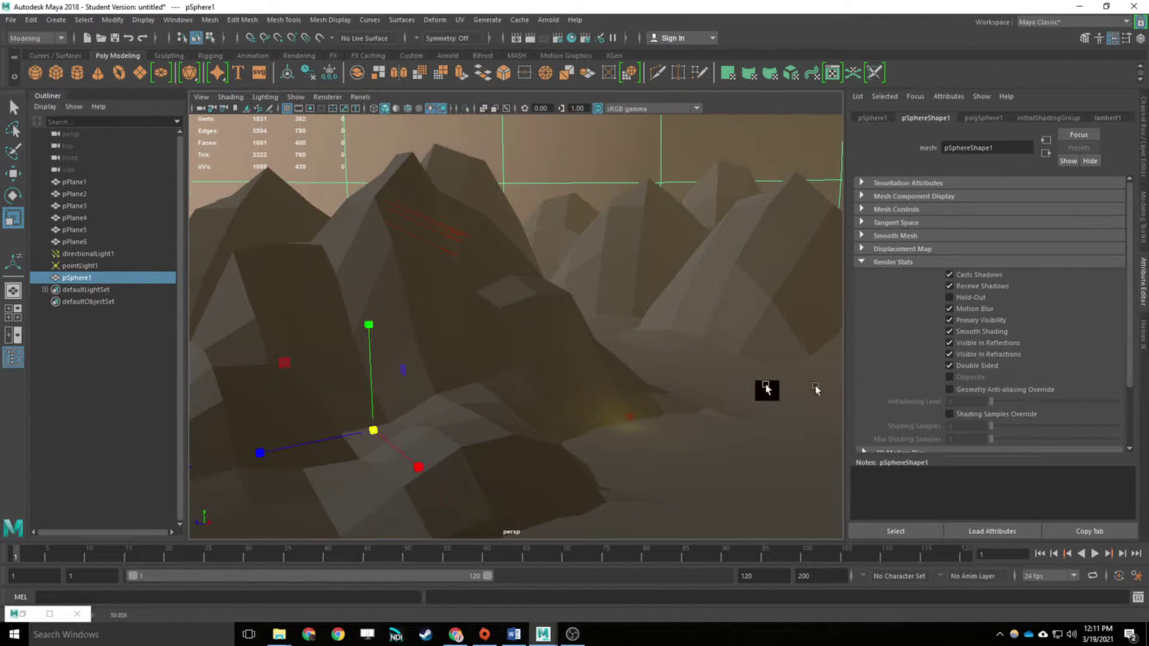
pyautogui.moveTo(374, 430); pyautogui.dragTo(1017, 383)
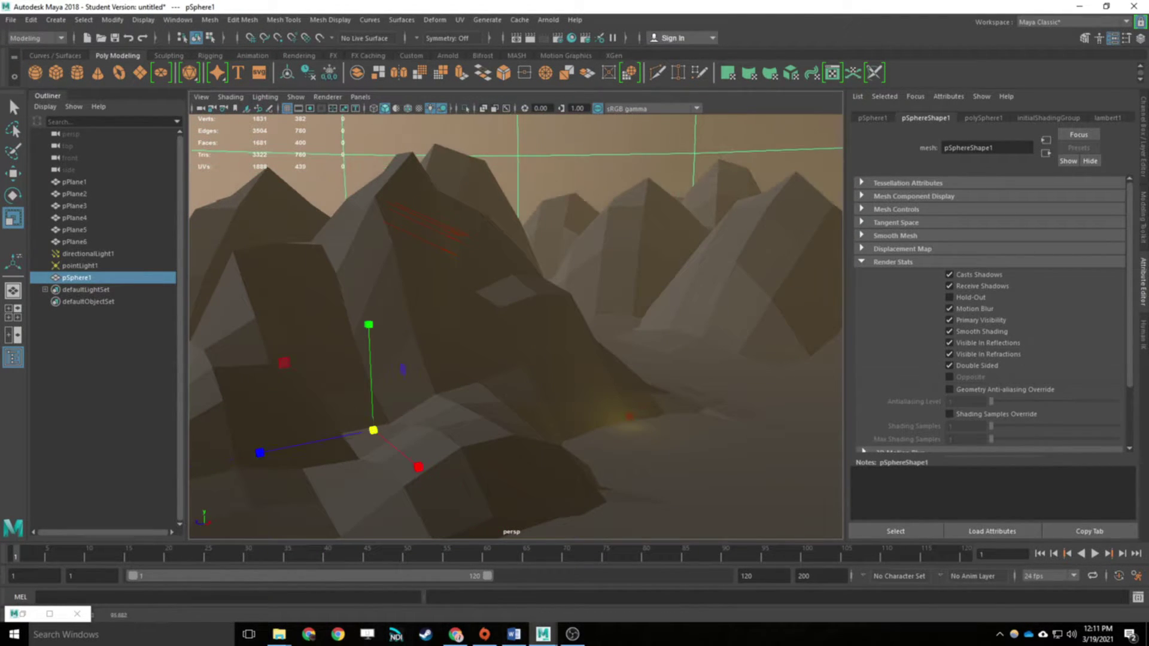
# Step: Move the directional light sideways along the X axis, toward the main peak's slope facing the valley
pyautogui.click(438, 234)
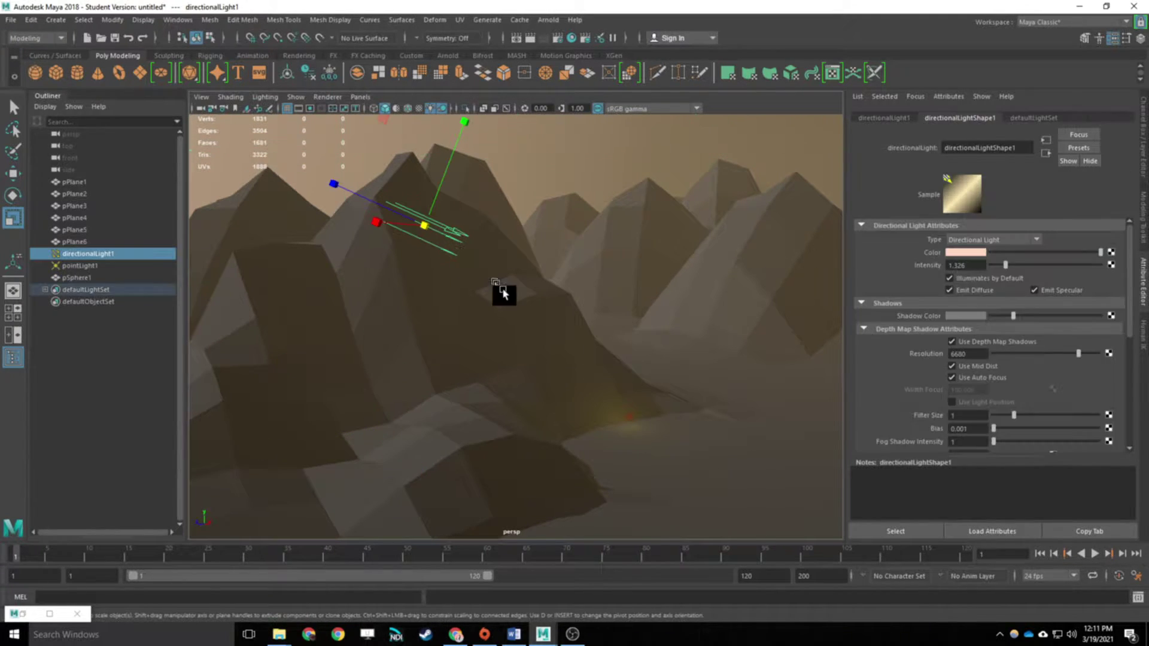
pyautogui.press('f')
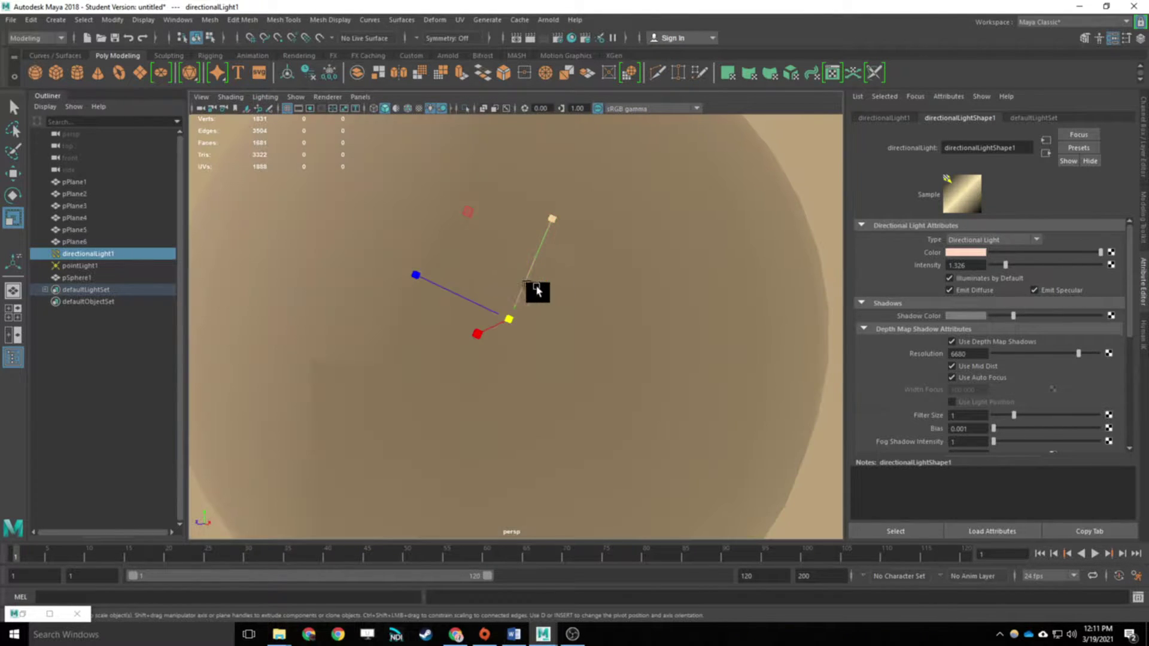
pyautogui.scroll(10, 569, 323)
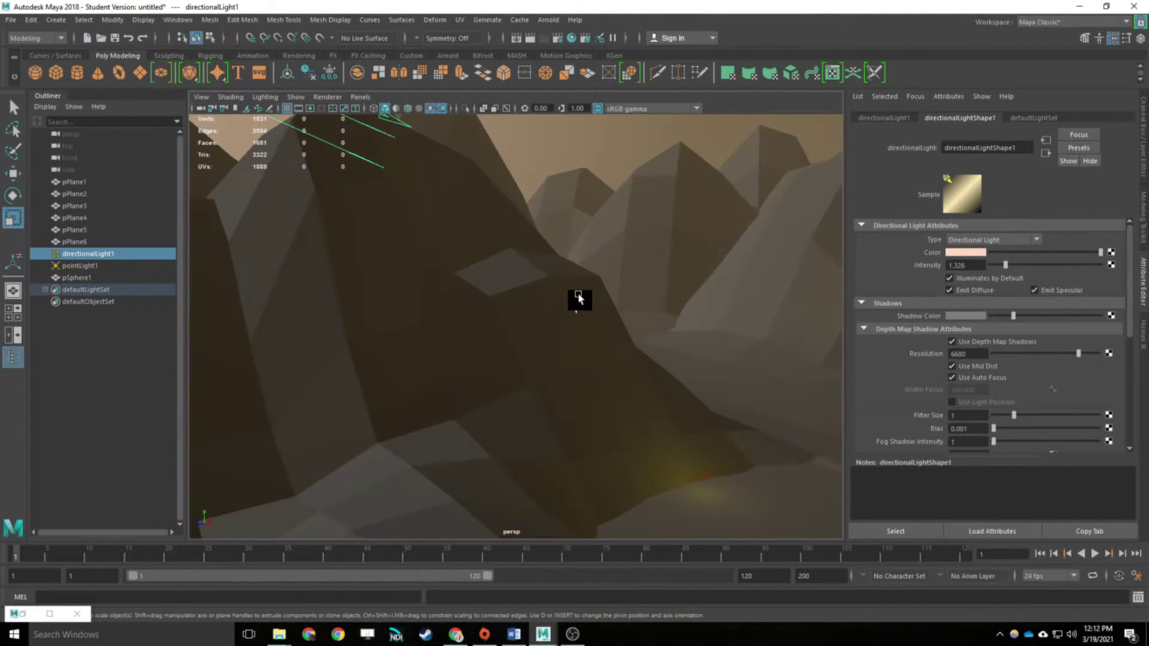
pyautogui.scroll(-8, 662, 300)
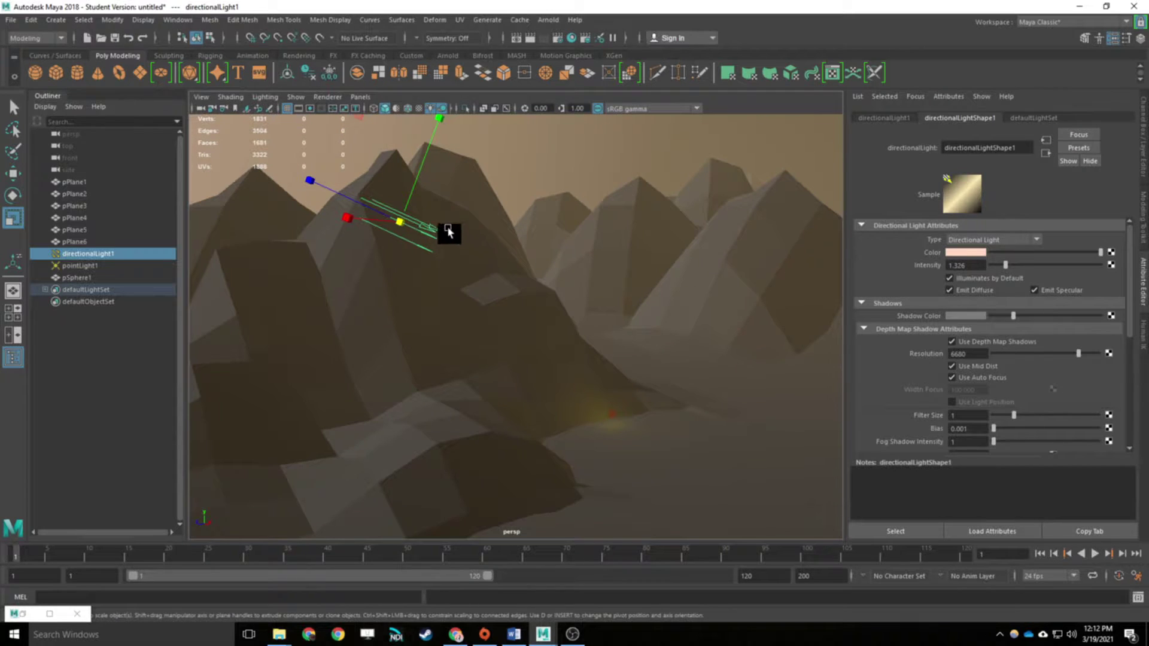
pyautogui.press('w')
pyautogui.moveTo(348, 223); pyautogui.dragTo(413, 224)
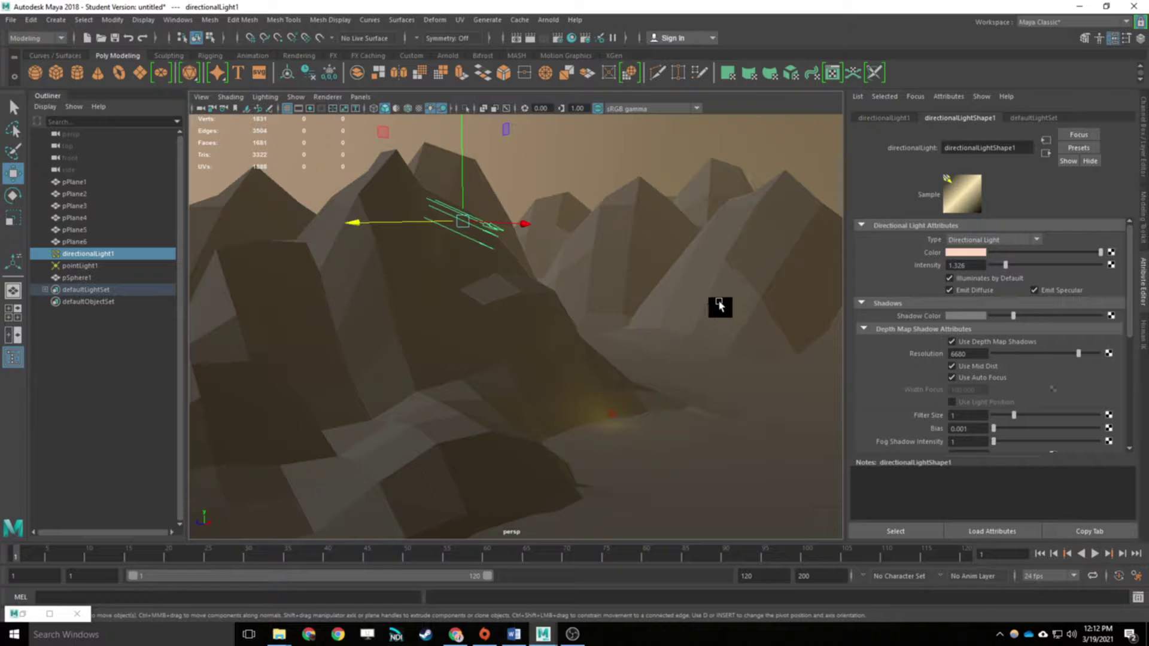
# Step: Turn off Casts Shadows and Receive Shadows in the large enclosing sphere's render stats
pyautogui.click(580, 155)
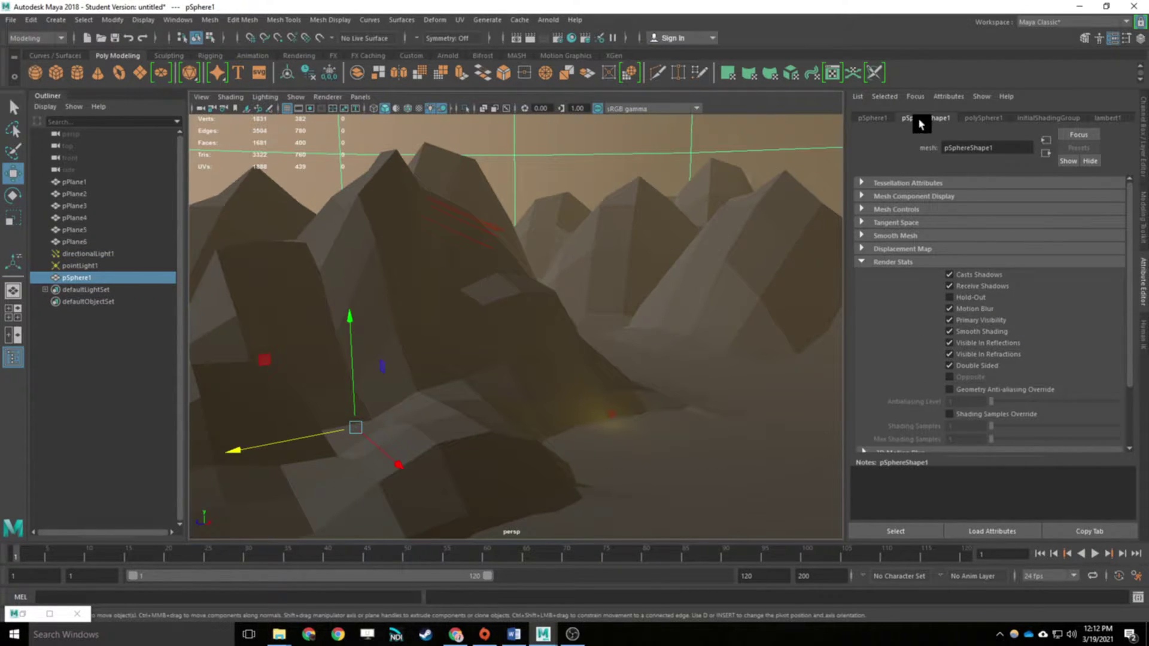
pyautogui.click(860, 265)
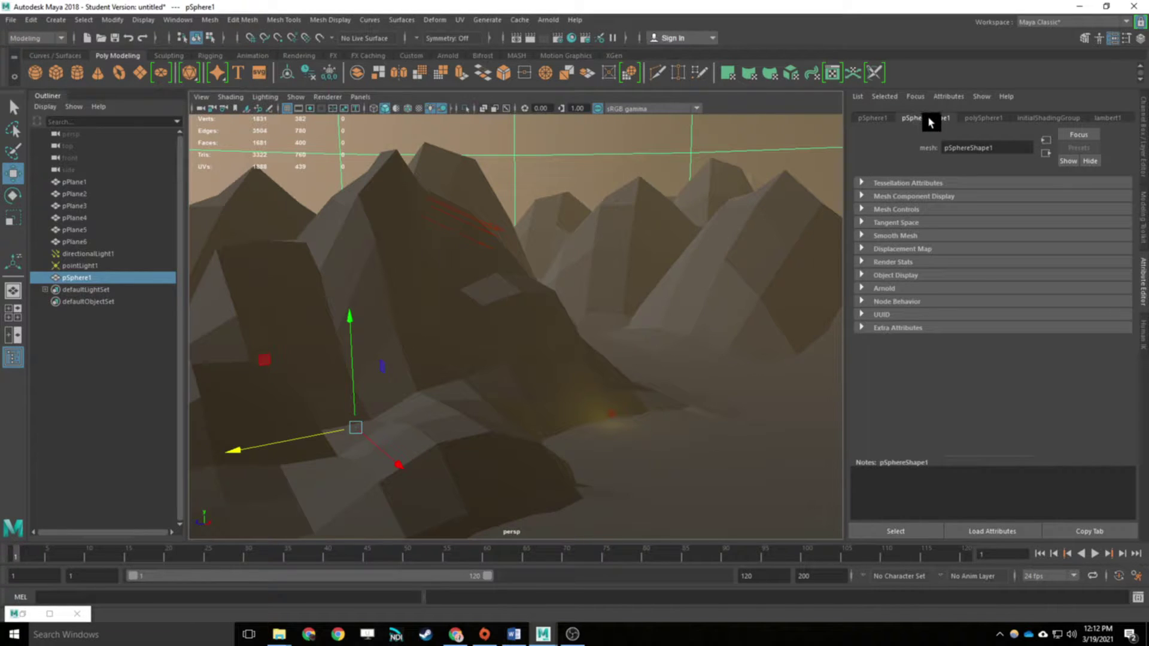
pyautogui.click(861, 262)
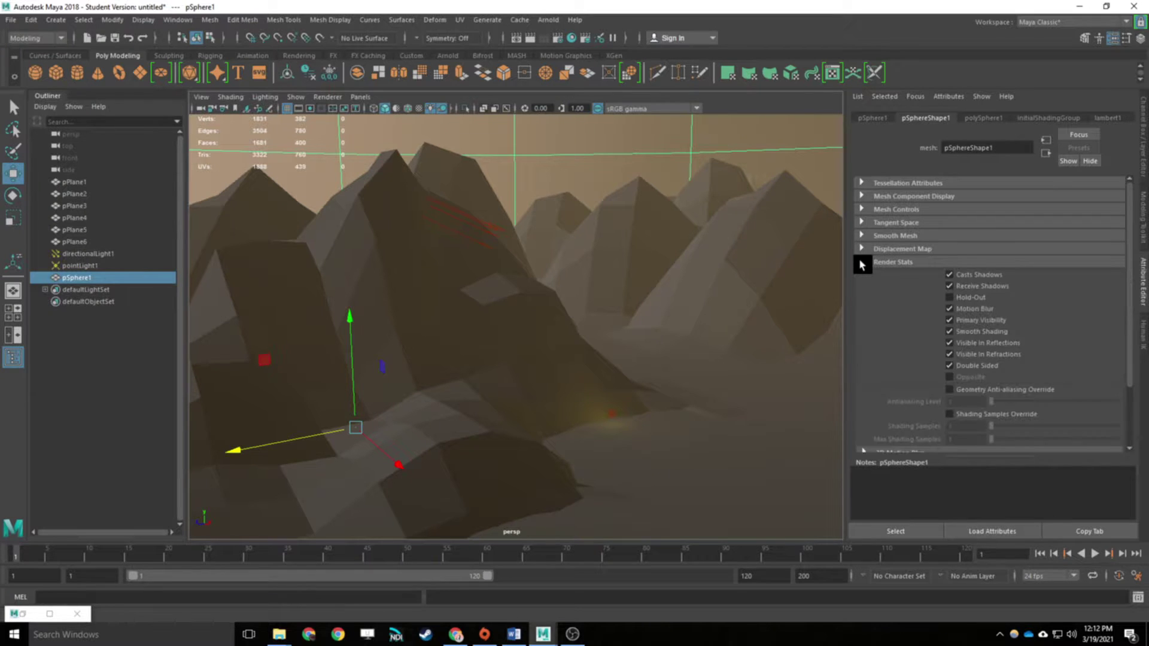
pyautogui.click(987, 274)
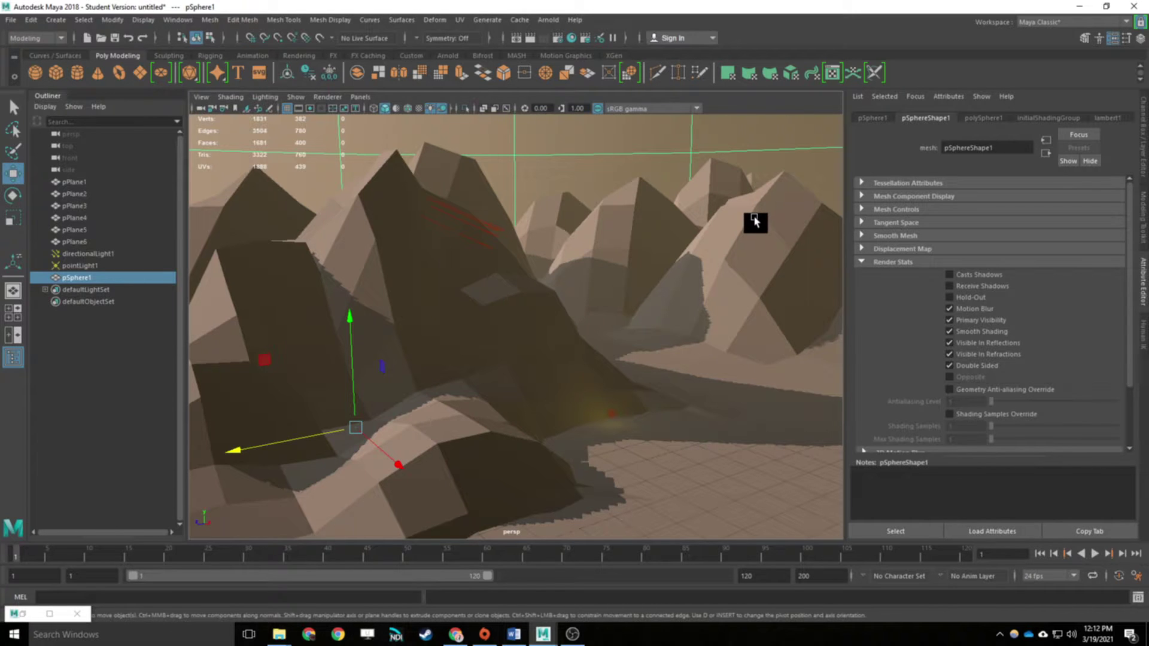
# Step: Assign a new Lambert material to the large enclosing sphere
pyautogui.keyDown('alt'); pyautogui.moveTo(698, 308); pyautogui.dragTo(787, 268); pyautogui.keyUp('alt')
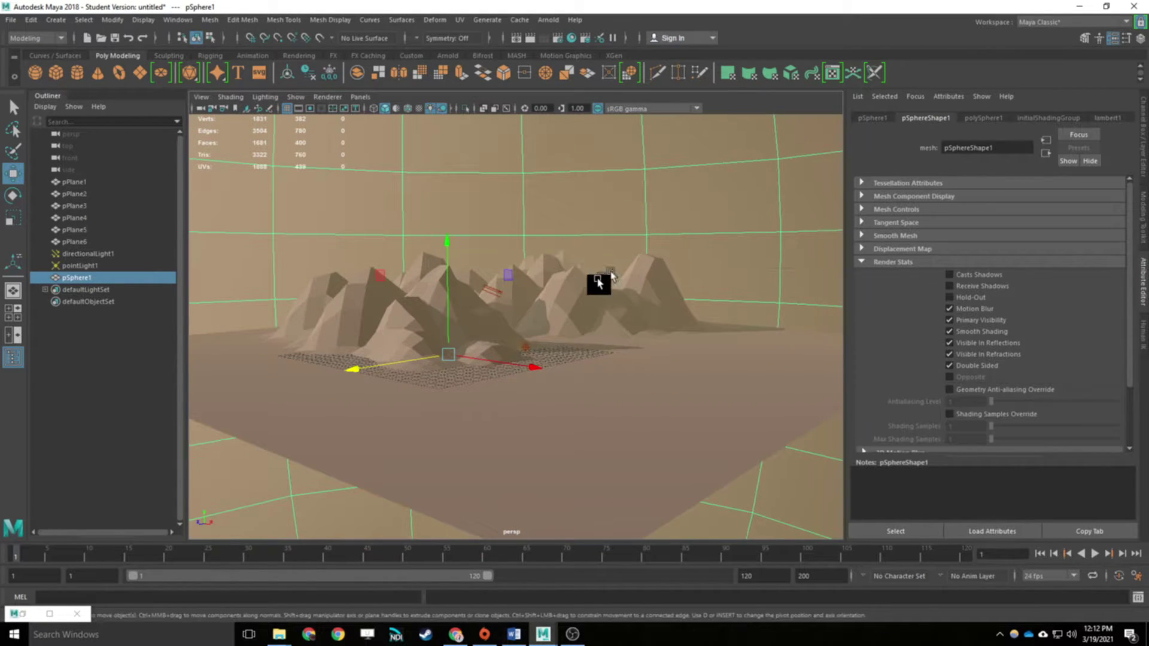
pyautogui.scroll(7, 598, 288)
pyautogui.keyDown('alt'); pyautogui.moveTo(687, 274); pyautogui.dragTo(651, 313); pyautogui.keyUp('alt')
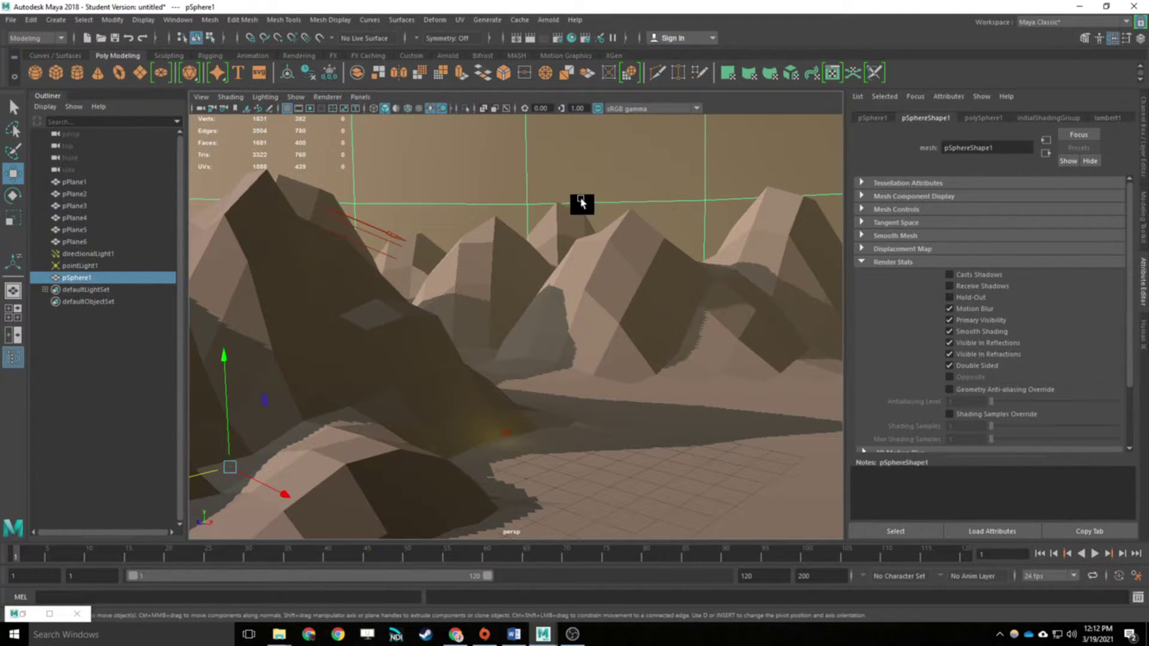
pyautogui.rightClick(613, 174)
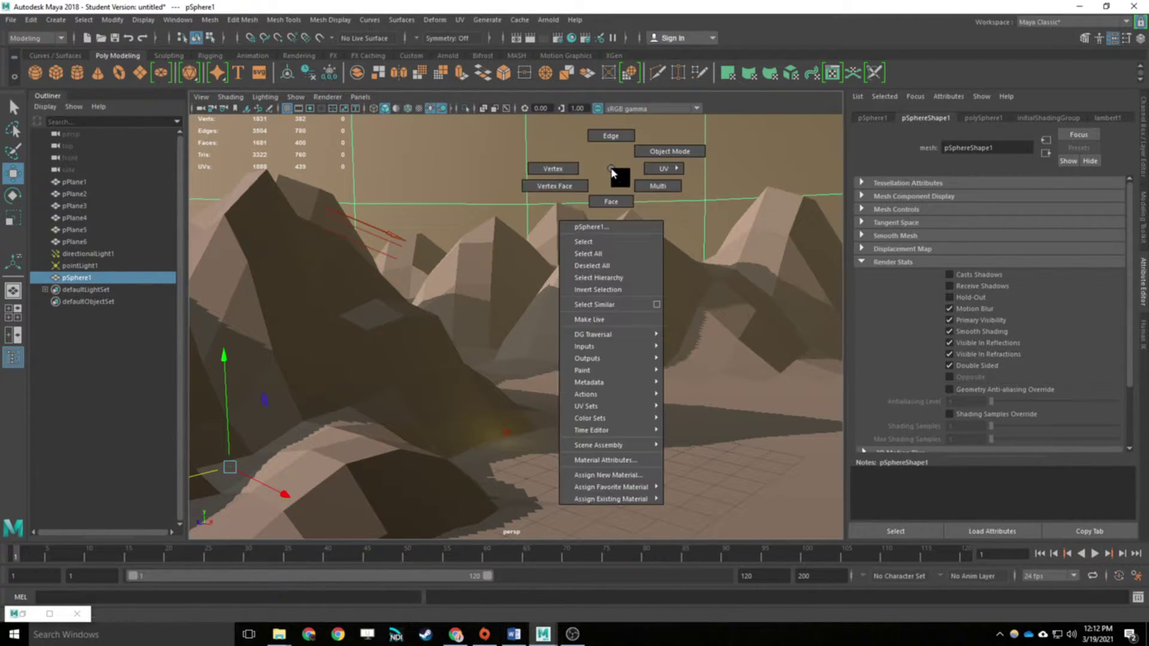
pyautogui.click(651, 475)
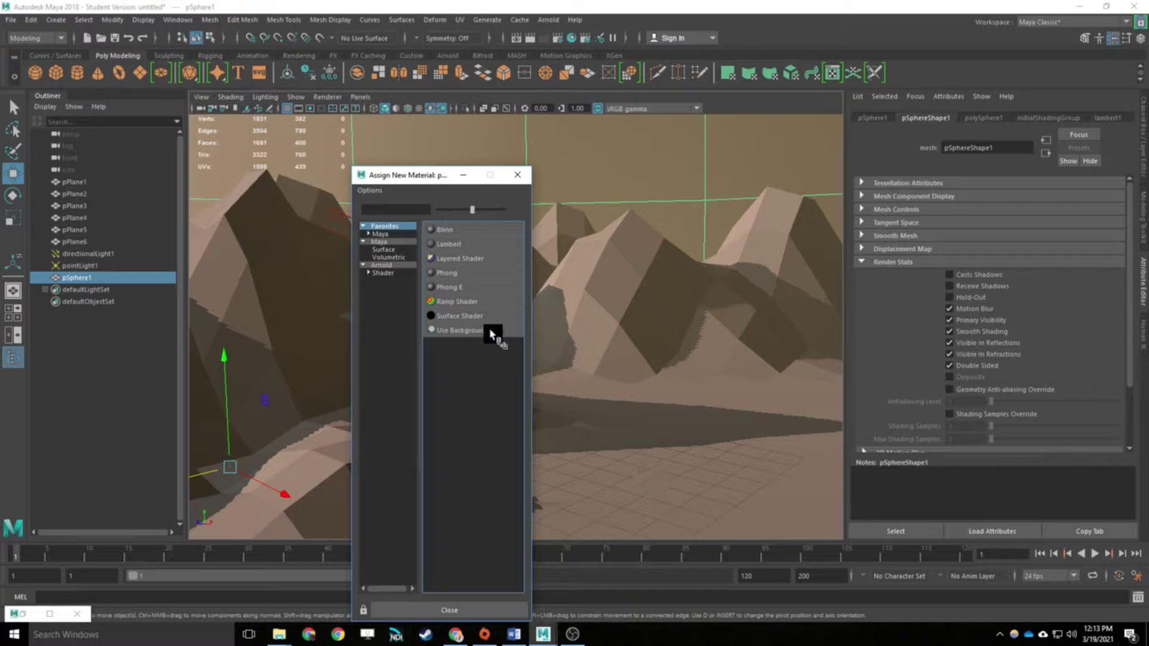
pyautogui.click(440, 245)
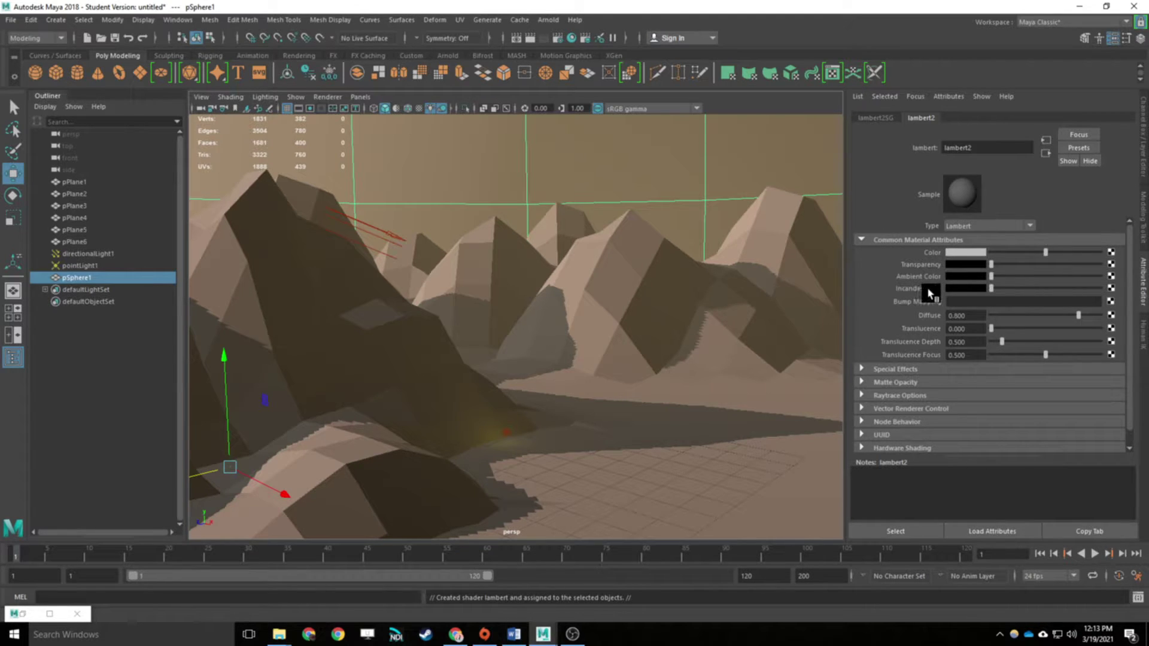
# Step: Set the sphere's Lambert color to a medium grey and raise its incandescence to full white
pyautogui.moveTo(1047, 254); pyautogui.dragTo(1101, 254)
pyautogui.click(1112, 251)
pyautogui.click(693, 164)
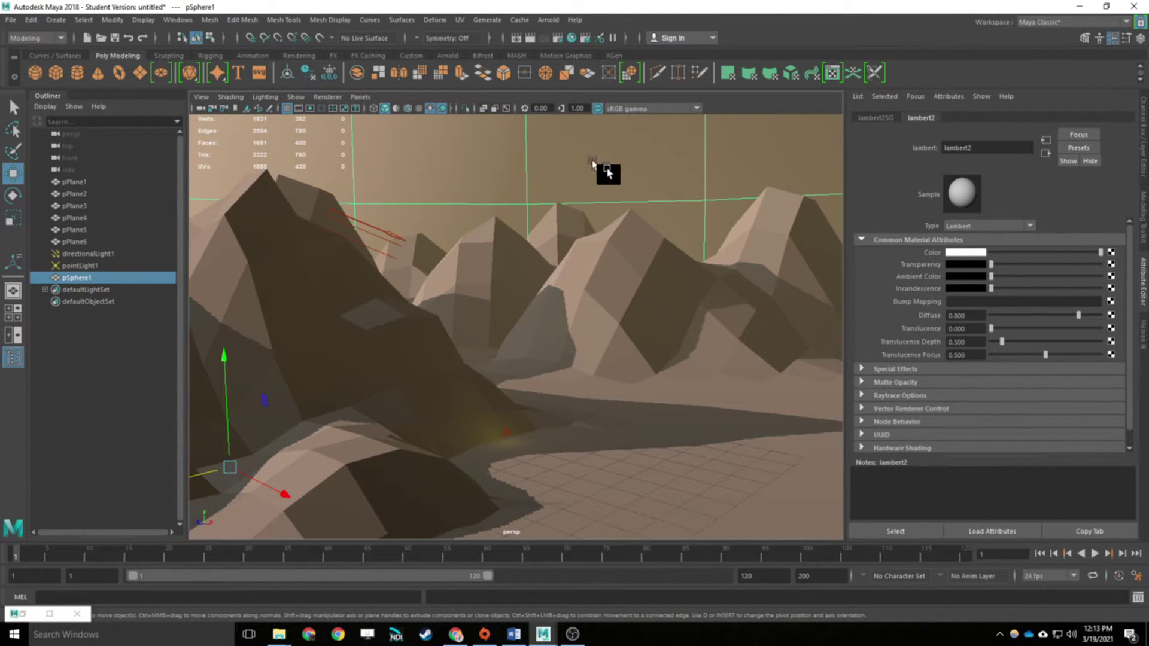
pyautogui.moveTo(1078, 253); pyautogui.dragTo(1034, 253)
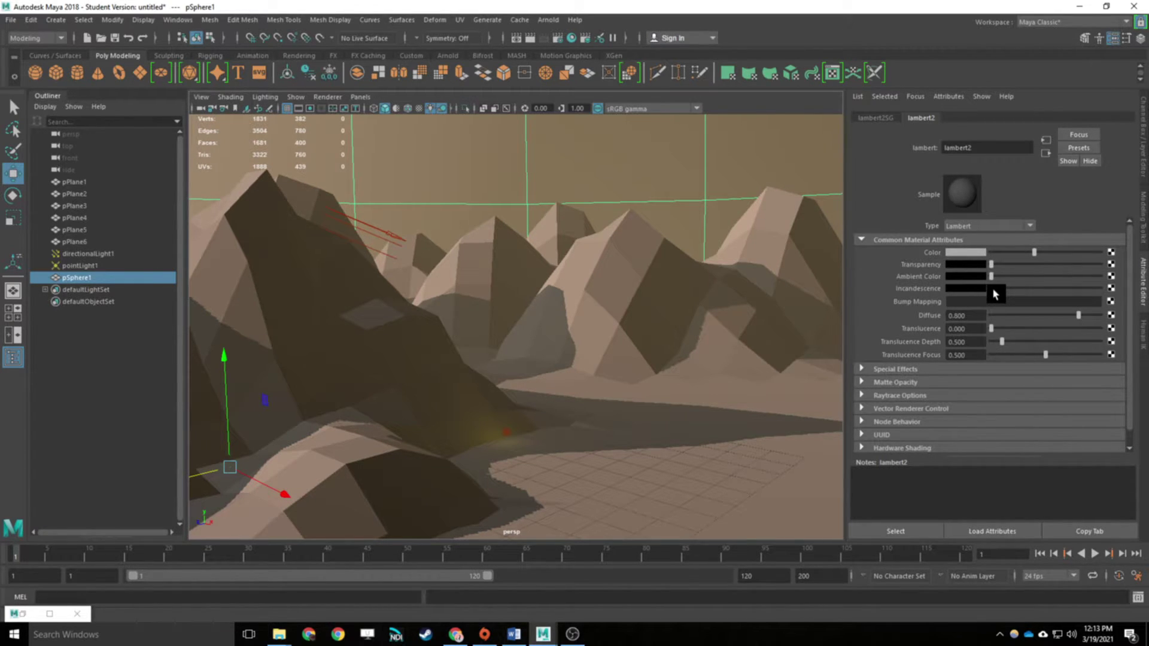
pyautogui.moveTo(994, 293); pyautogui.dragTo(1101, 289)
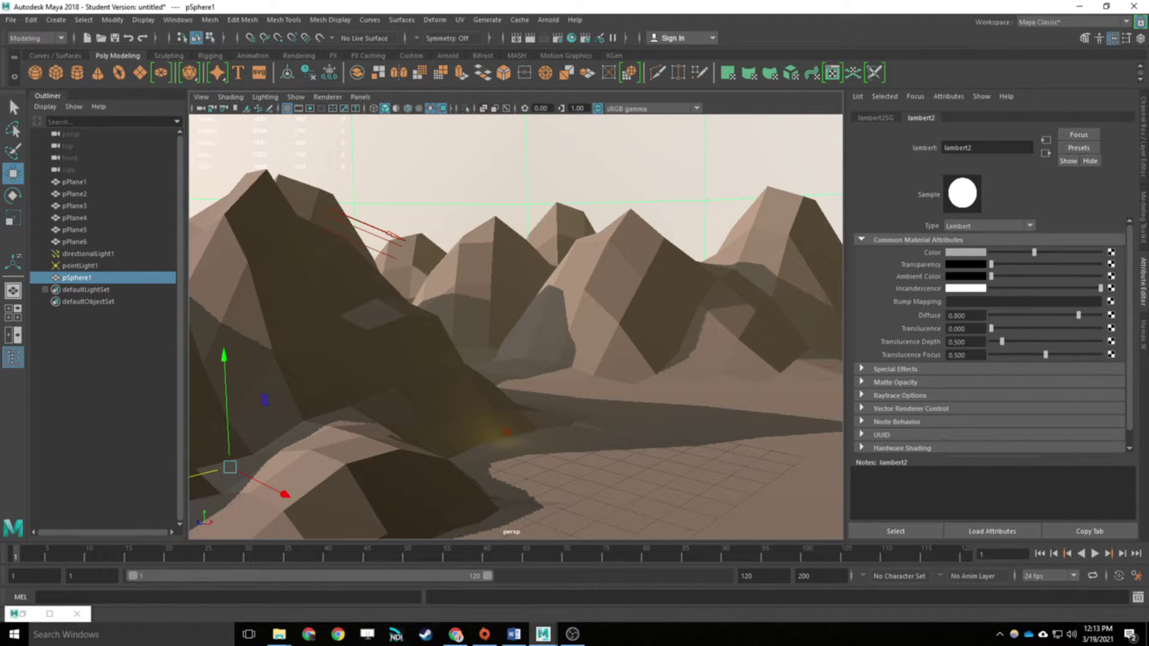
# Step: Tint the sphere material's incandescence a pale peach, raising the saturation at hue 32.308 and value 1.000
pyautogui.click(970, 289)
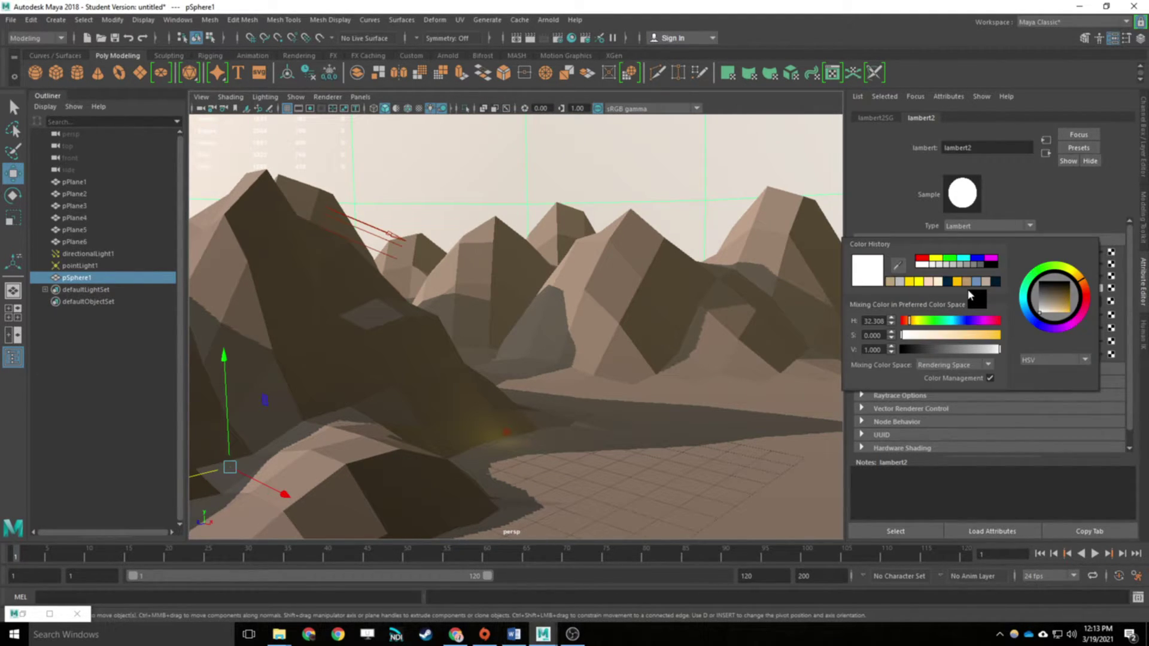
pyautogui.click(974, 290)
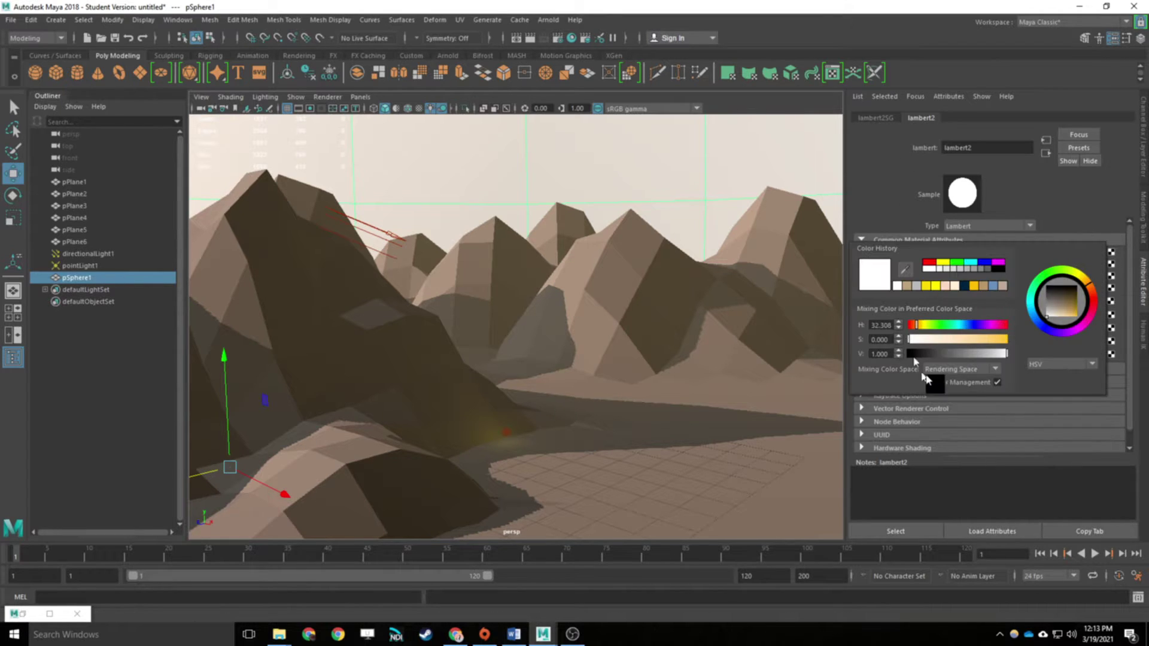
pyautogui.click(967, 340)
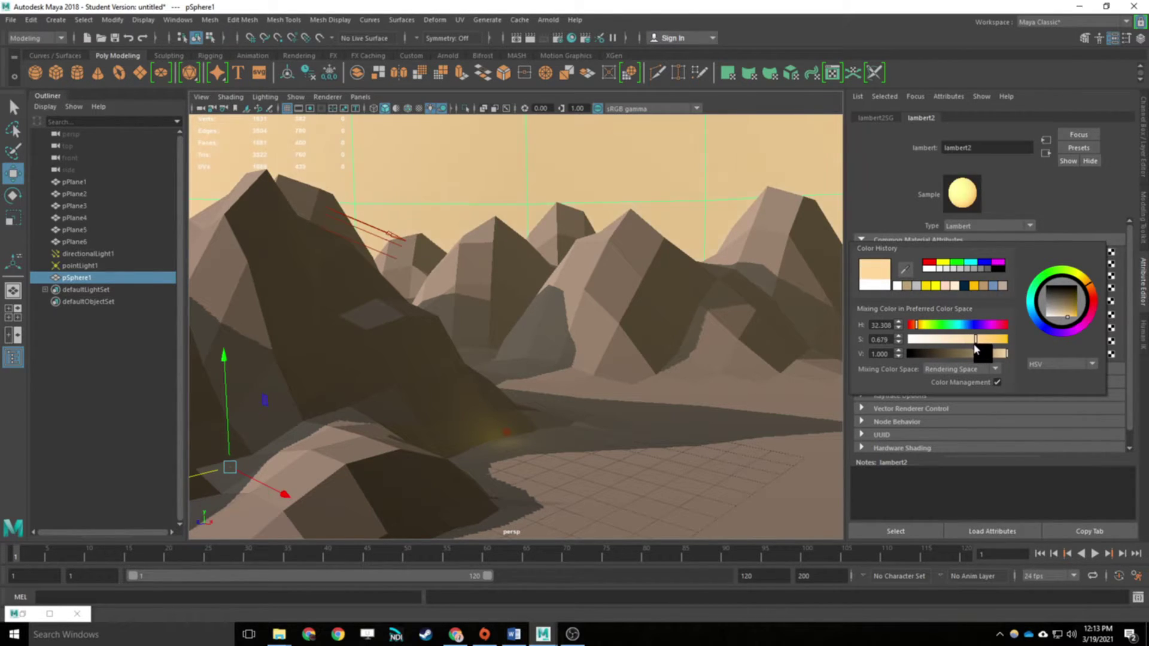
pyautogui.moveTo(973, 347)
pyautogui.mouseDown()
pyautogui.moveTo(1060, 362)
pyautogui.moveTo(971, 360)
pyautogui.mouseUp()
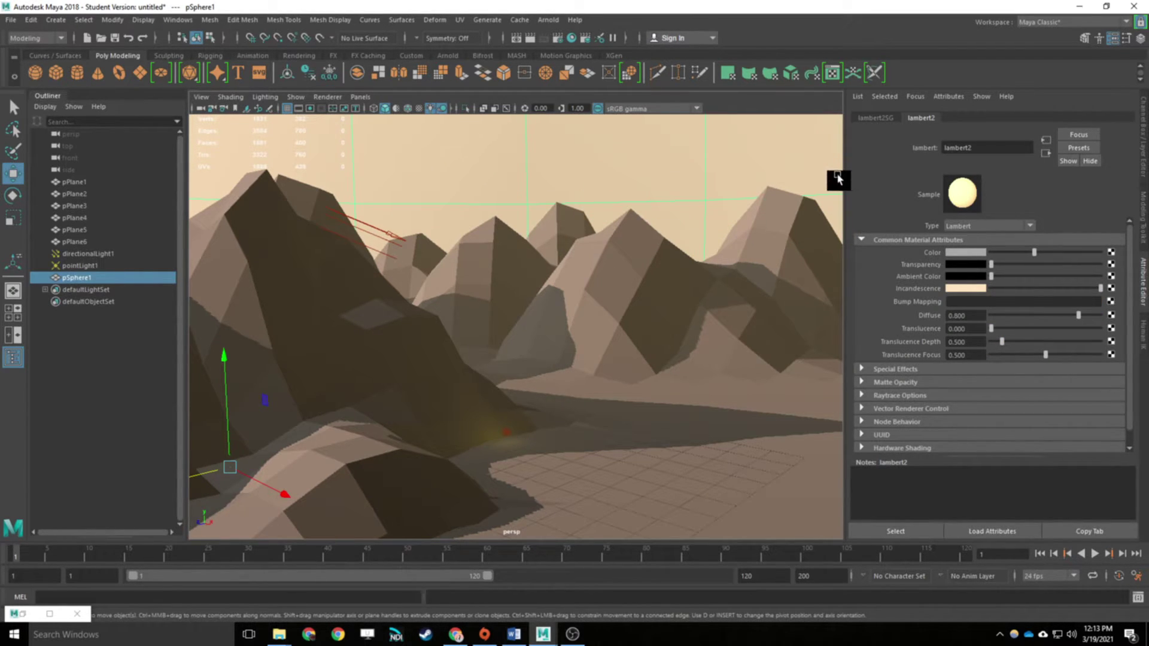
# Step: Turn on Backface Culling for the perspective viewport with the sky sphere framed
pyautogui.keyDown('alt'); pyautogui.moveTo(672, 210); pyautogui.dragTo(588, 325); pyautogui.keyUp('alt')
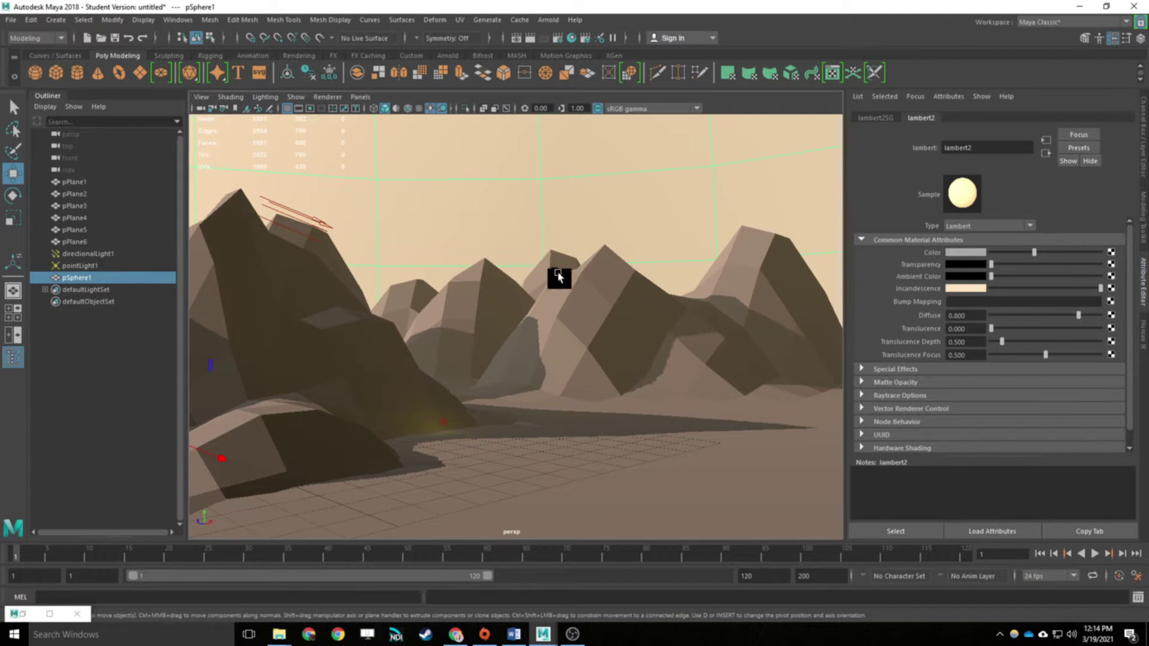
pyautogui.press('f')
pyautogui.keyDown('alt'); pyautogui.moveTo(564, 287); pyautogui.dragTo(600, 294); pyautogui.keyUp('alt')
pyautogui.keyDown('alt'); pyautogui.moveTo(583, 292); pyautogui.dragTo(602, 309, button='middle'); pyautogui.keyUp('alt')
pyautogui.scroll(-5, 598, 336)
pyautogui.scroll(5, 562, 324)
pyautogui.keyDown('alt'); pyautogui.moveTo(604, 353); pyautogui.dragTo(592, 305, button='middle'); pyautogui.keyUp('alt')
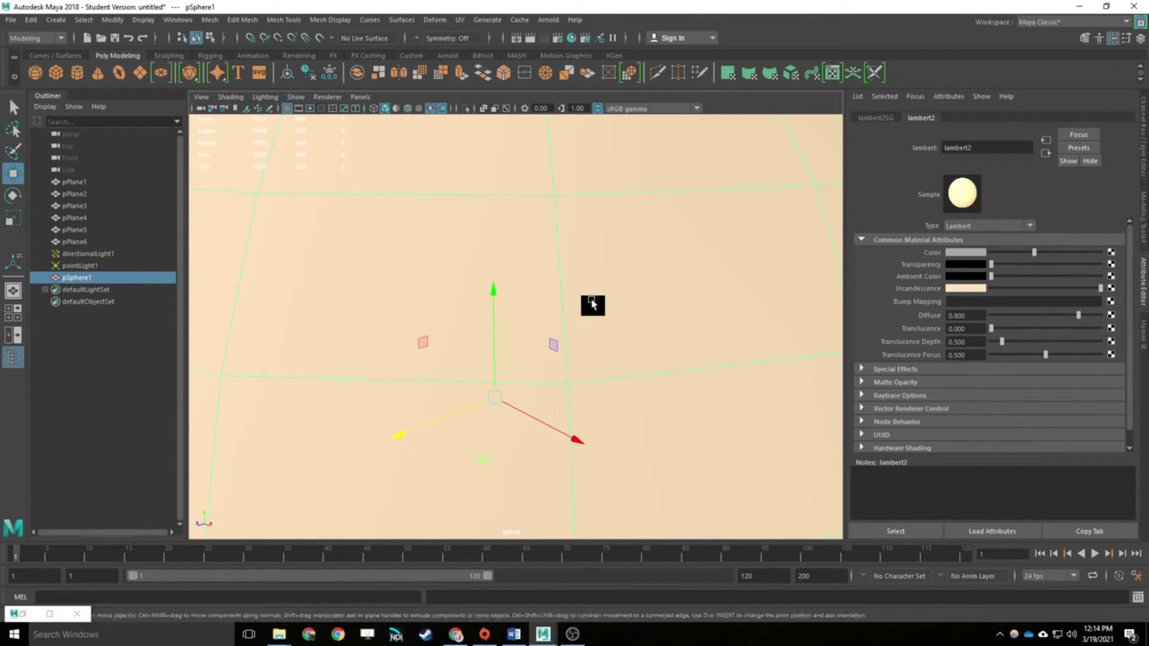
pyautogui.click(237, 99)
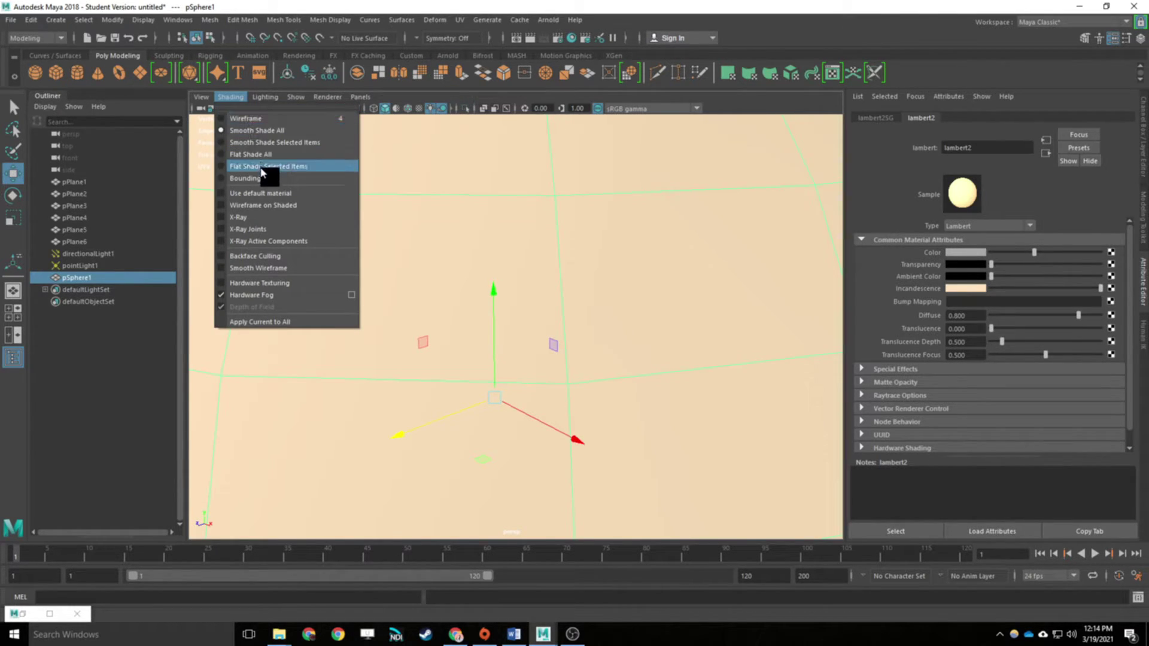
pyautogui.click(222, 258)
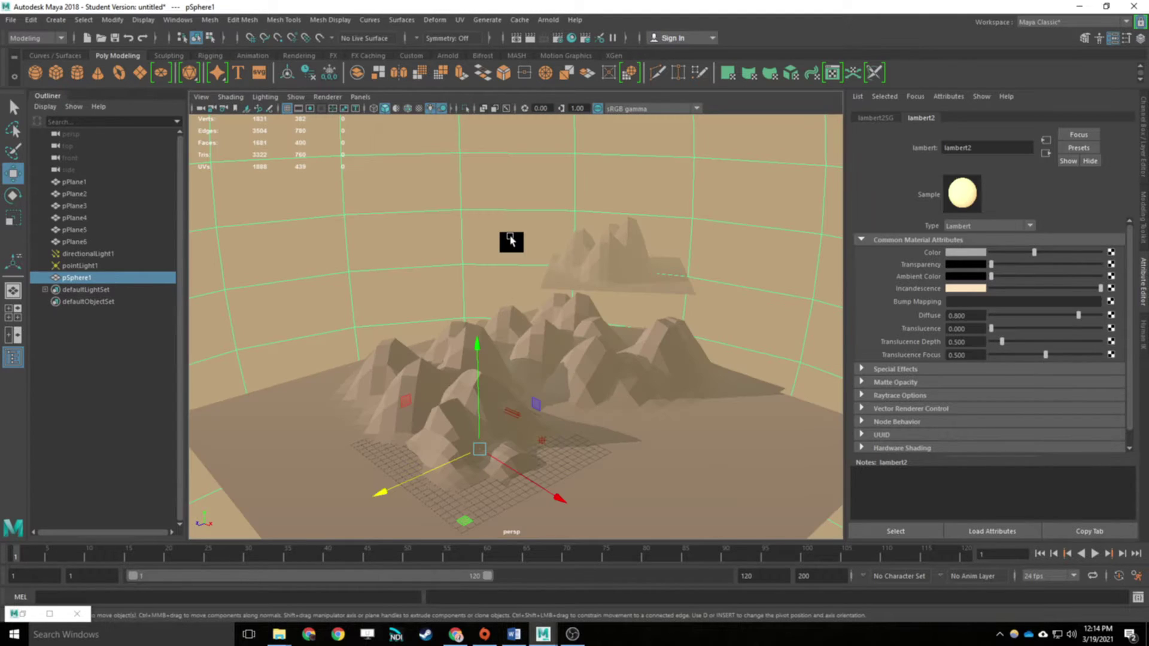
# Step: Create a second, much smaller polygon sphere and place it above the valley between the mountains
pyautogui.scroll(-5, 616, 263)
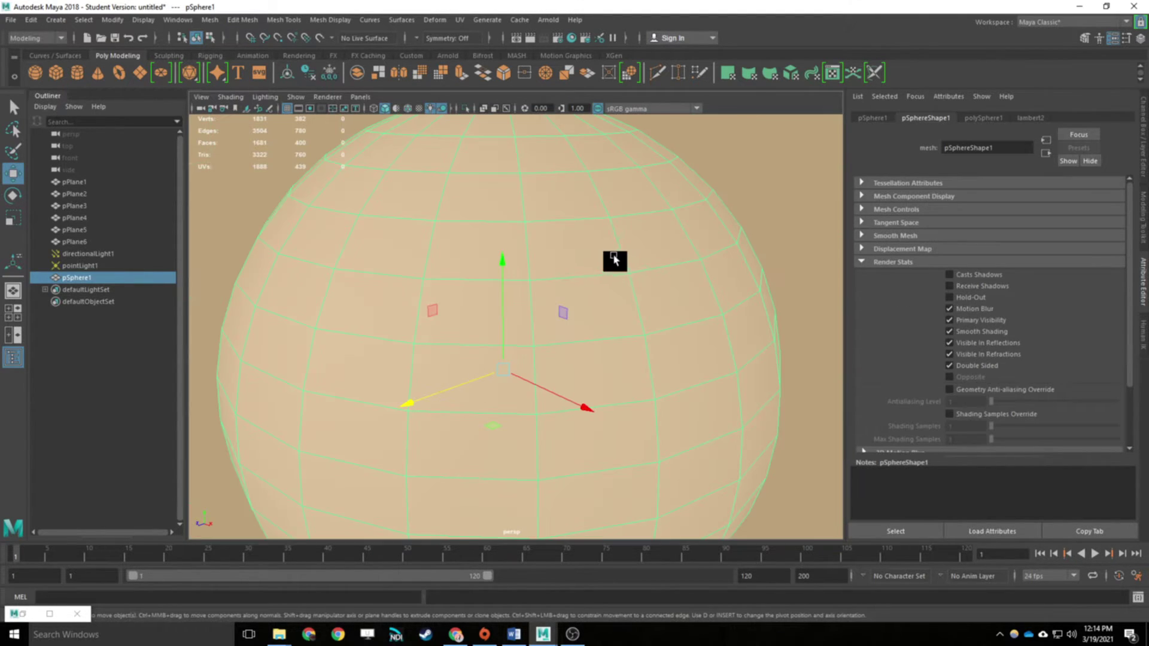
pyautogui.scroll(7, 603, 334)
pyautogui.scroll(5, 602, 376)
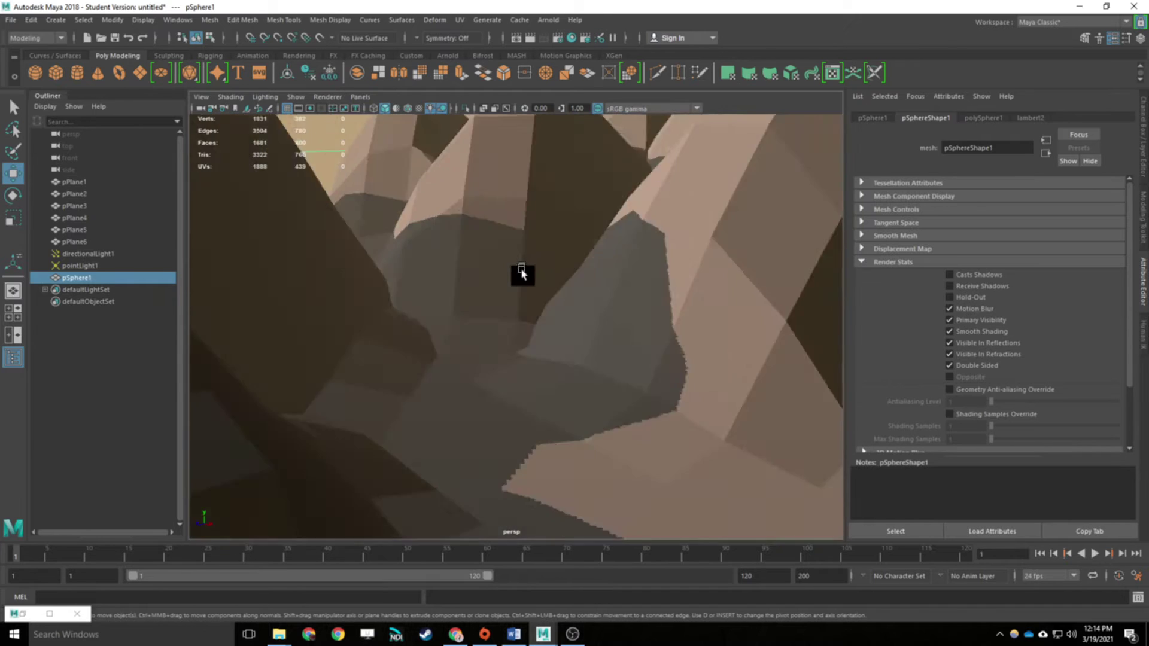
pyautogui.scroll(-8, 523, 267)
pyautogui.hotkey('ctrl', 'd')
pyautogui.moveTo(386, 420); pyautogui.dragTo(569, 406)
pyautogui.scroll(7, 569, 443)
pyautogui.keyDown('alt'); pyautogui.moveTo(569, 461); pyautogui.dragTo(594, 355, button='middle'); pyautogui.keyUp('alt')
pyautogui.scroll(-3, 596, 353)
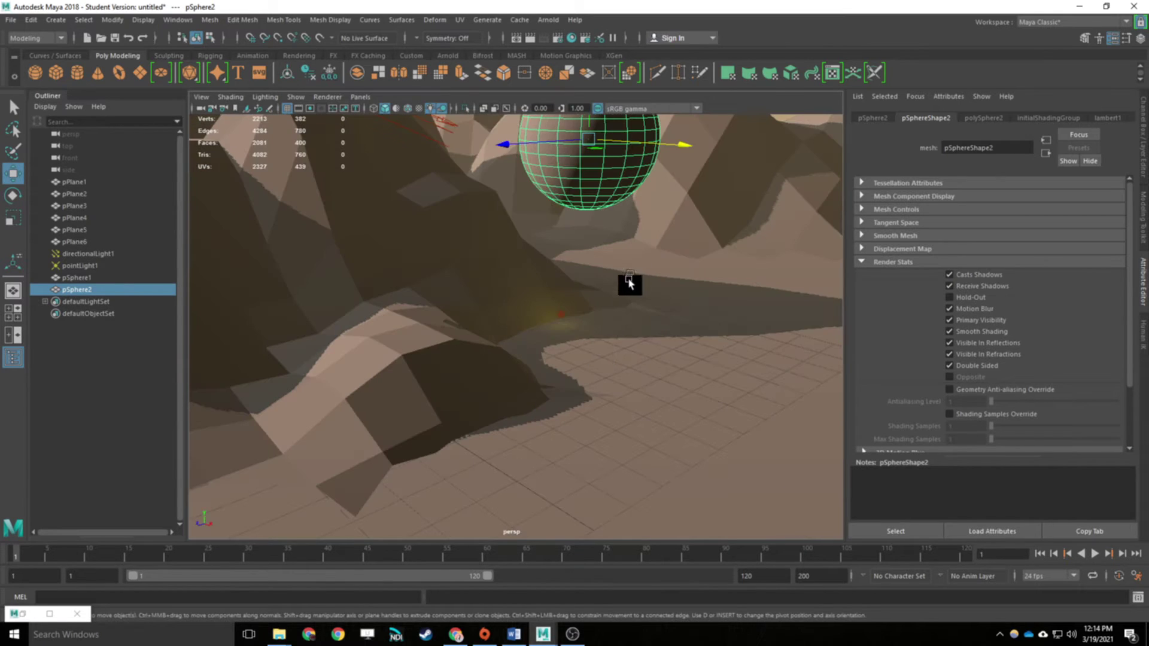
# Step: Delete the small sphere above the valley between the mountains
pyautogui.press('f')
pyautogui.rightClick(522, 298)
pyautogui.click(552, 277)
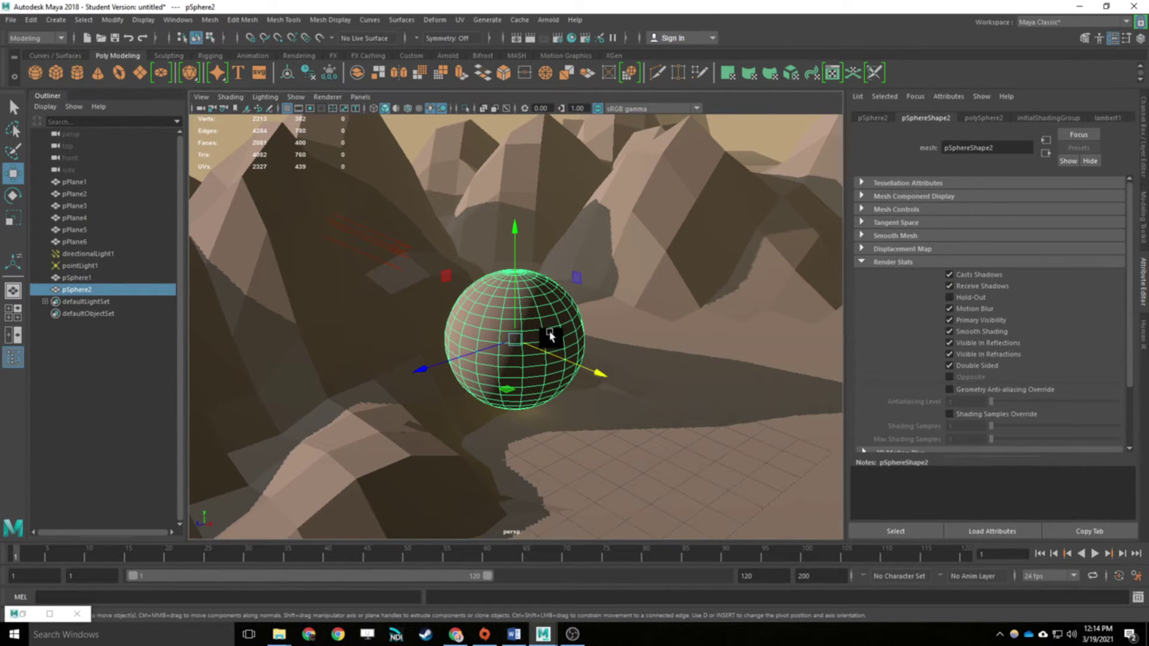
pyautogui.moveTo(495, 305); pyautogui.dragTo(547, 289, button='right')
pyautogui.click(495, 300)
pyautogui.press('Delete')
# Step: Reverse the normals of the large sky sphere surrounding the landscape
pyautogui.scroll(-6, 467, 180)
pyautogui.click(493, 133)
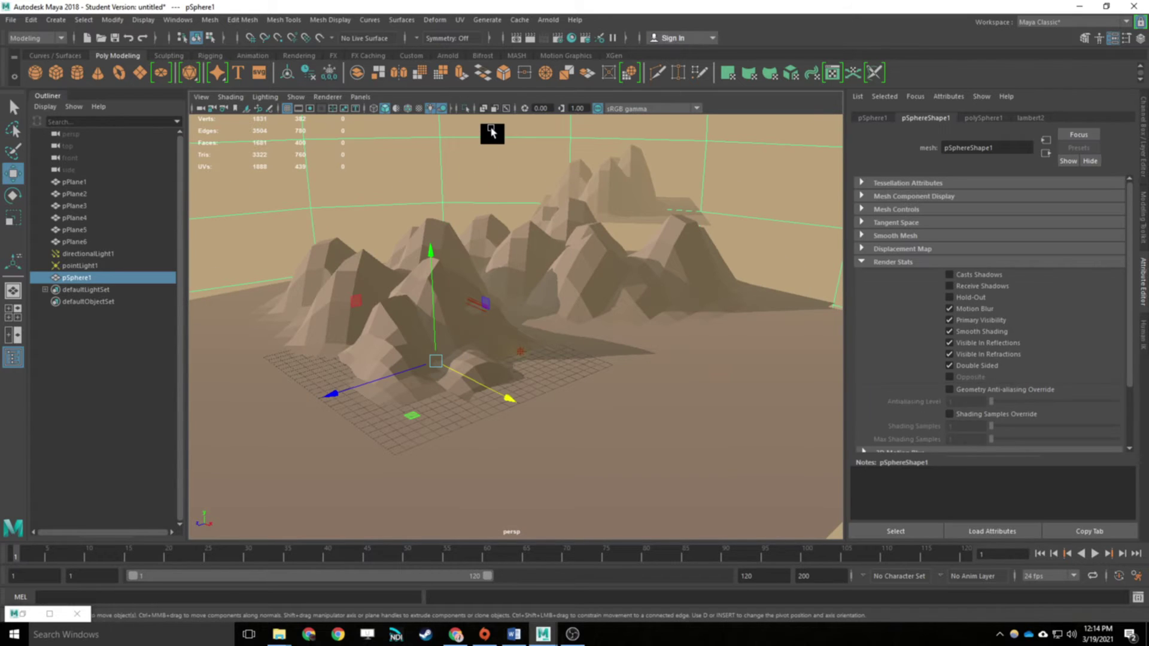
pyautogui.click(337, 22)
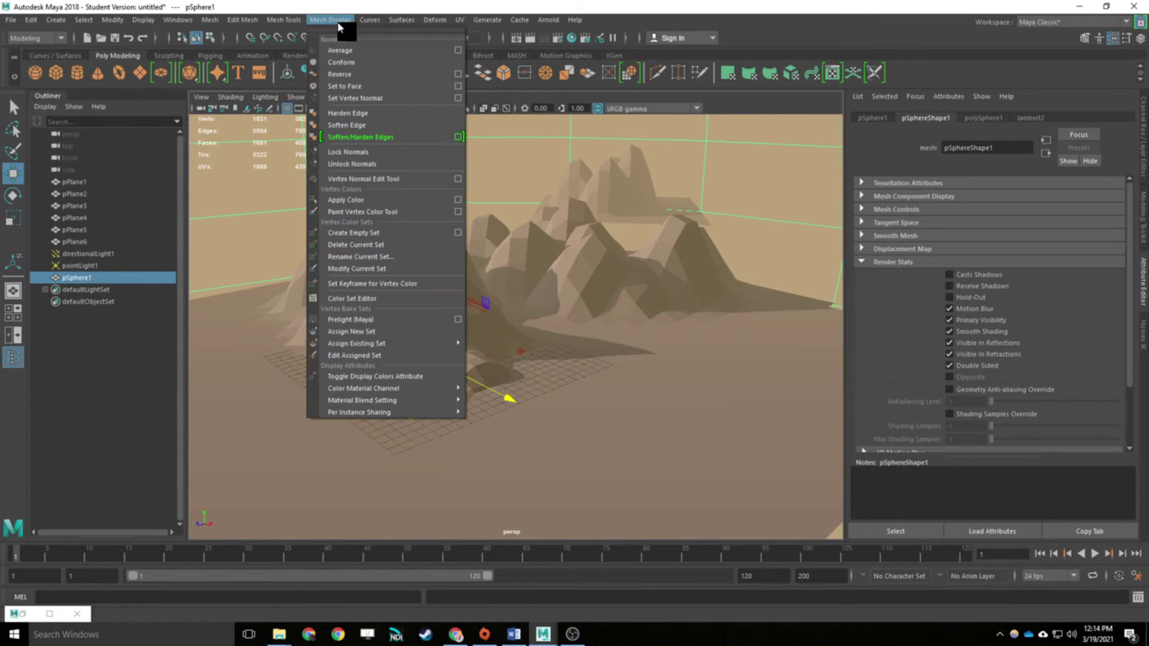
pyautogui.click(358, 80)
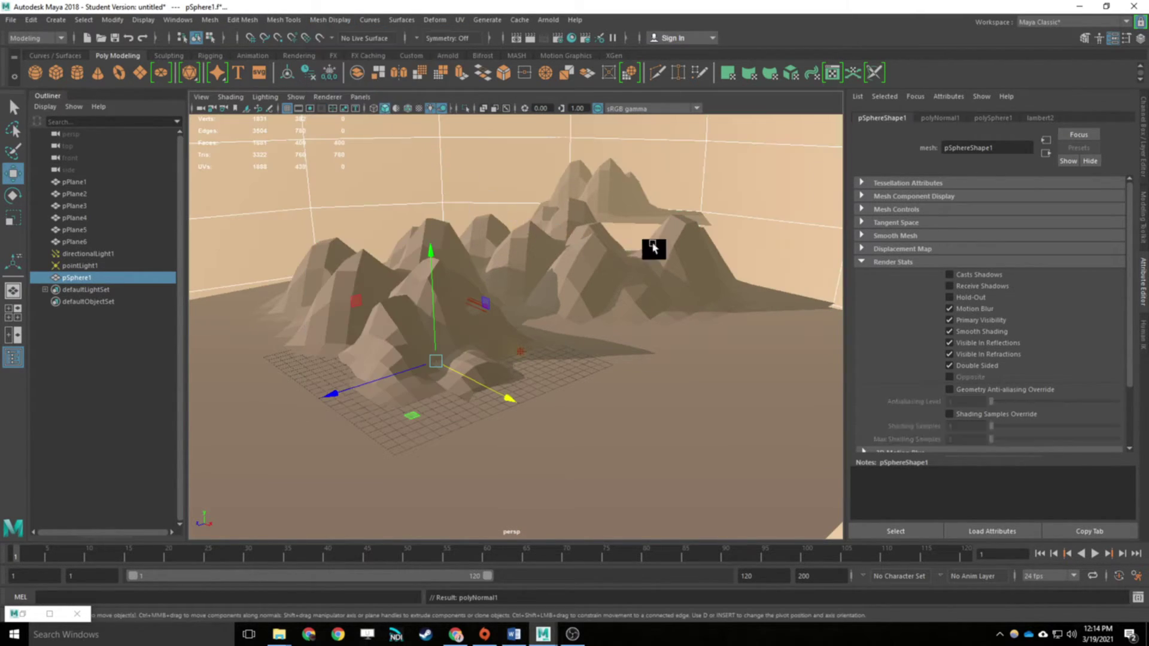
# Step: Inspect the sky sphere and the mountain landscape from inside and outside the sphere
pyautogui.scroll(5, 557, 335)
pyautogui.scroll(-6, 559, 357)
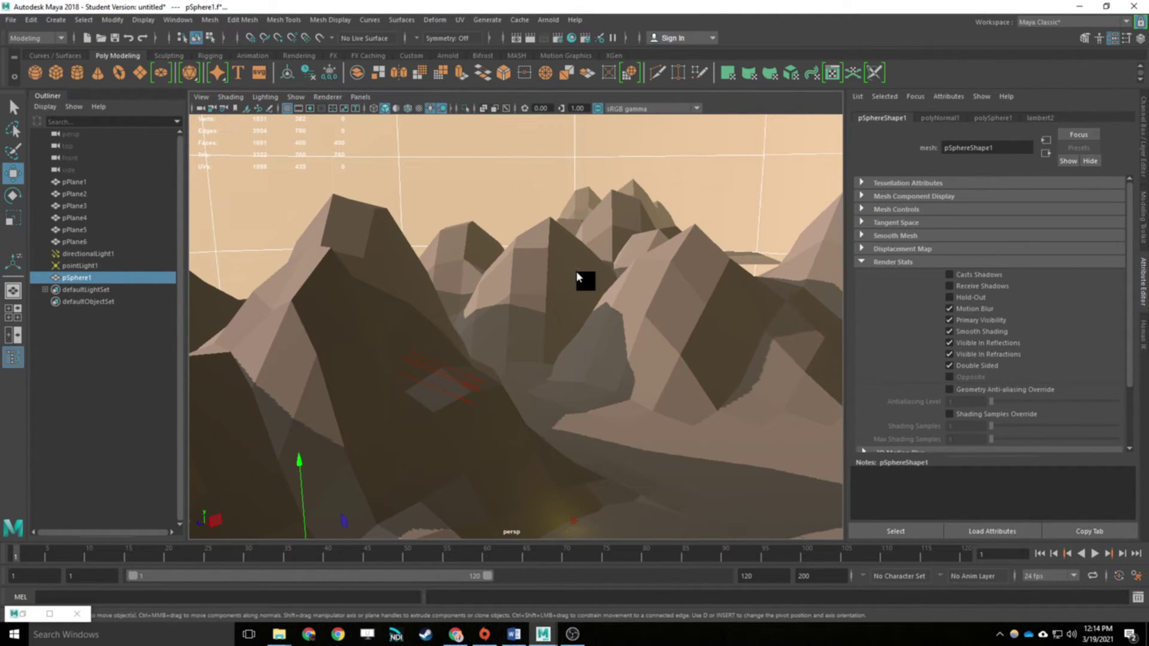
pyautogui.scroll(-8, 578, 284)
pyautogui.scroll(-4, 578, 284)
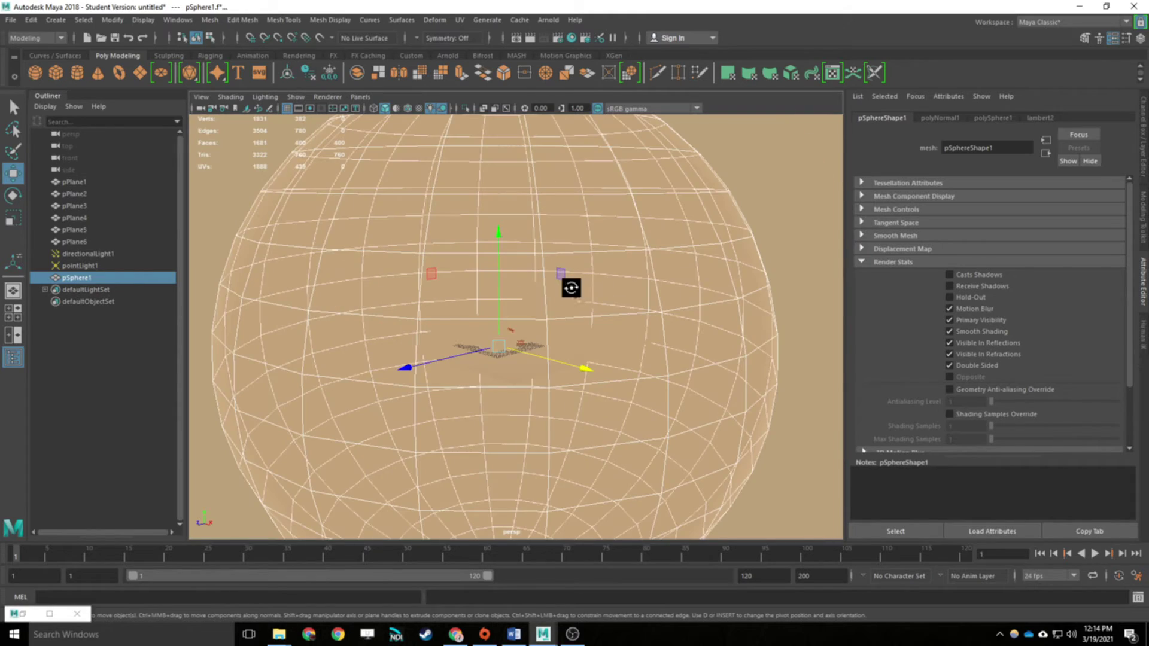
pyautogui.scroll(6, 611, 326)
pyautogui.keyDown('alt'); pyautogui.moveTo(624, 345); pyautogui.dragTo(610, 281); pyautogui.keyUp('alt')
pyautogui.scroll(5, 610, 287)
pyautogui.keyDown('alt'); pyautogui.moveTo(610, 288); pyautogui.dragTo(484, 401, button='middle'); pyautogui.keyUp('alt')
pyautogui.keyDown('alt'); pyautogui.moveTo(484, 404); pyautogui.dragTo(521, 439); pyautogui.keyUp('alt')
pyautogui.scroll(-6, 522, 437)
pyautogui.scroll(4, 519, 430)
pyautogui.scroll(-7, 519, 429)
pyautogui.scroll(5, 520, 424)
pyautogui.scroll(5, 520, 422)
# Step: Move the rear mountain range out past the far side of the other mountains, beyond the edge of the ground plane
pyautogui.keyDown('alt'); pyautogui.moveTo(544, 188); pyautogui.dragTo(689, 422); pyautogui.keyUp('alt')
pyautogui.click(612, 199)
pyautogui.moveTo(611, 198); pyautogui.dragTo(405, 305, button='middle')
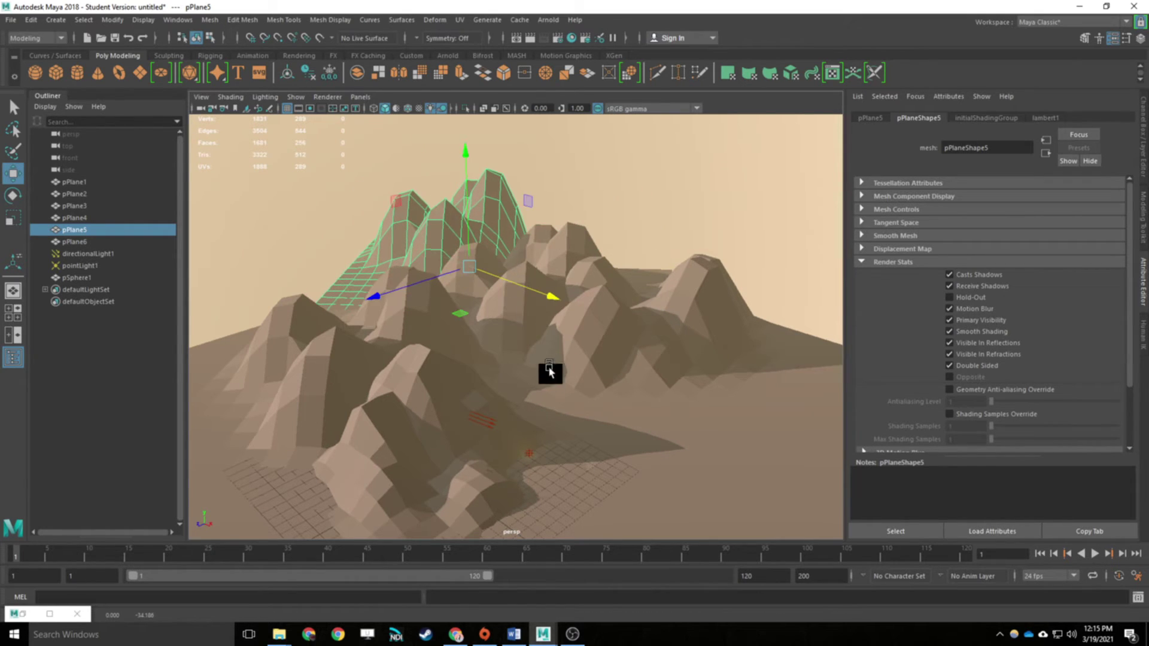
pyautogui.keyDown('alt'); pyautogui.moveTo(547, 367); pyautogui.dragTo(502, 275); pyautogui.keyUp('alt')
pyautogui.moveTo(480, 275); pyautogui.dragTo(272, 290, button='middle')
# Step: Scale up the ground plane so it extends beneath the relocated mountain range
pyautogui.press('r')
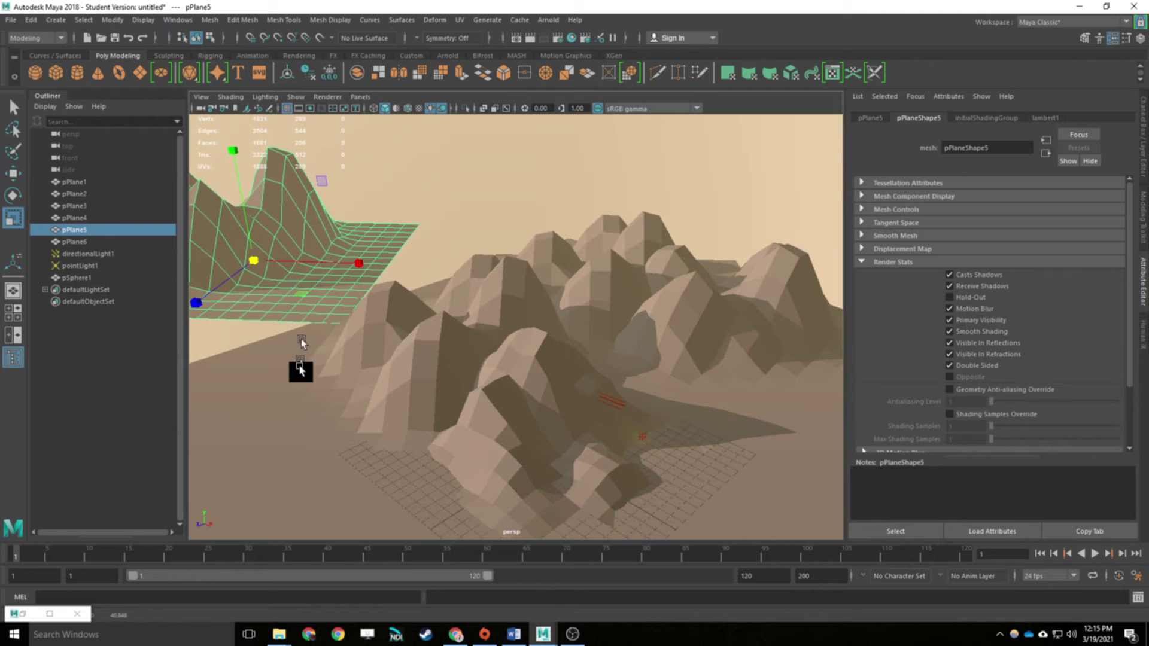
pyautogui.click(298, 388)
pyautogui.click(236, 379)
pyautogui.moveTo(610, 413); pyautogui.dragTo(958, 402)
pyautogui.press('w')
pyautogui.keyDown('alt'); pyautogui.moveTo(694, 263); pyautogui.dragTo(623, 307); pyautogui.keyUp('alt')
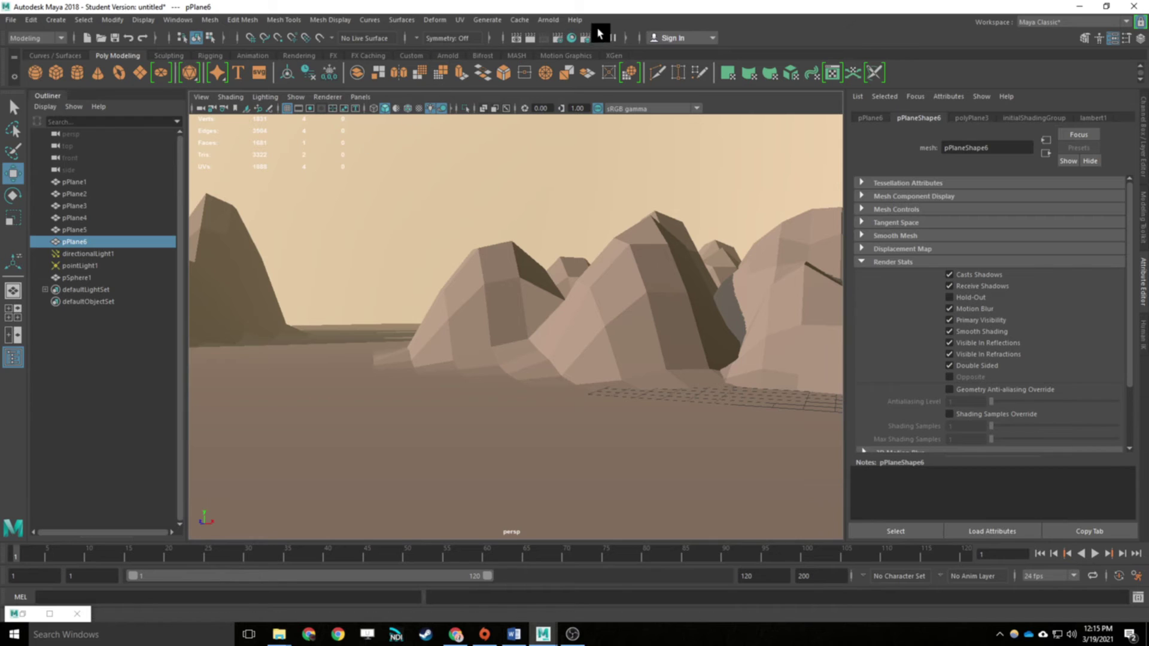
# Step: Adjust the Hardware Fog end distance in the render settings, trying 106.383 and settling on 163.121
pyautogui.click(551, 38)
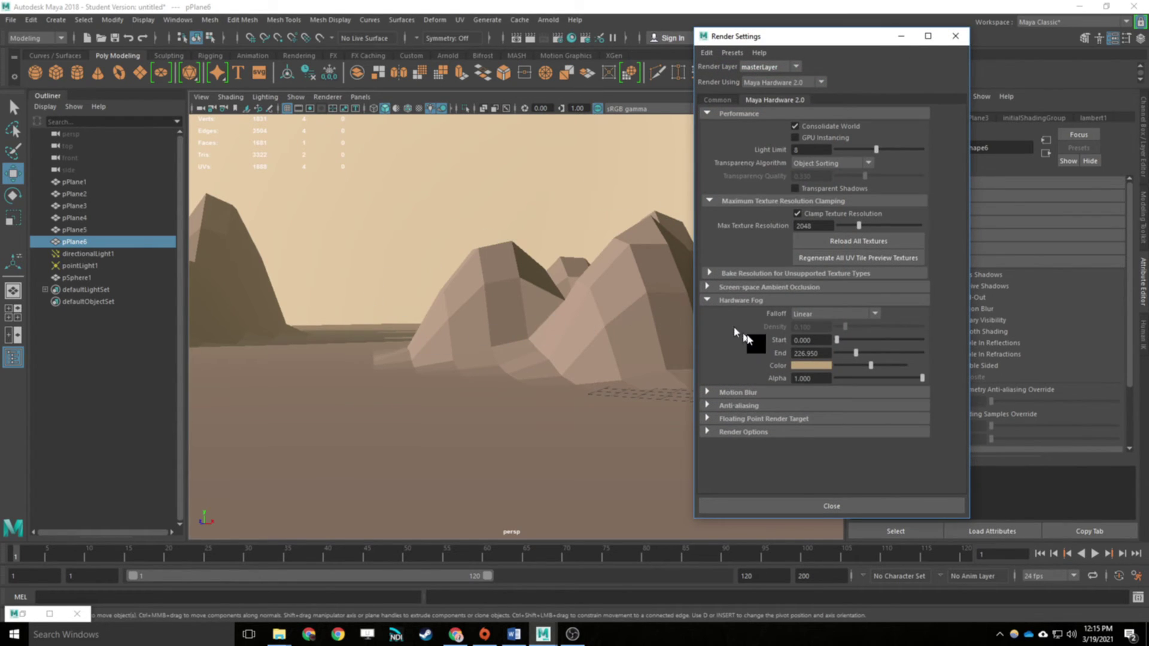
pyautogui.moveTo(850, 357); pyautogui.dragTo(846, 355)
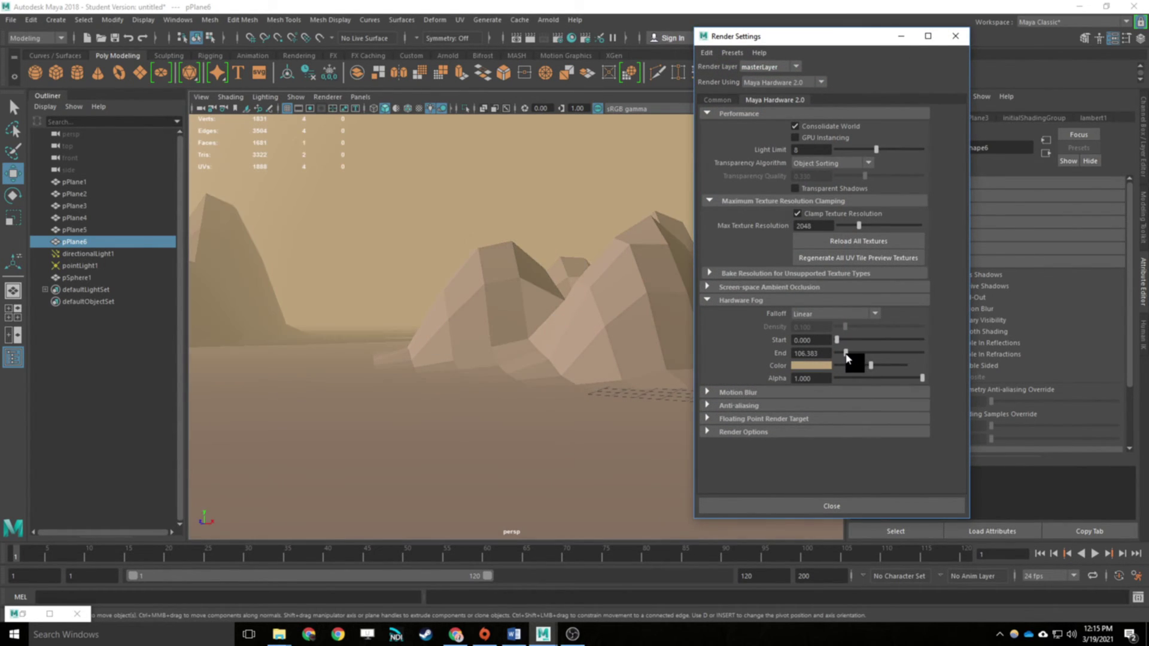
pyautogui.keyDown('alt'); pyautogui.moveTo(465, 306); pyautogui.dragTo(228, 300); pyautogui.keyUp('alt')
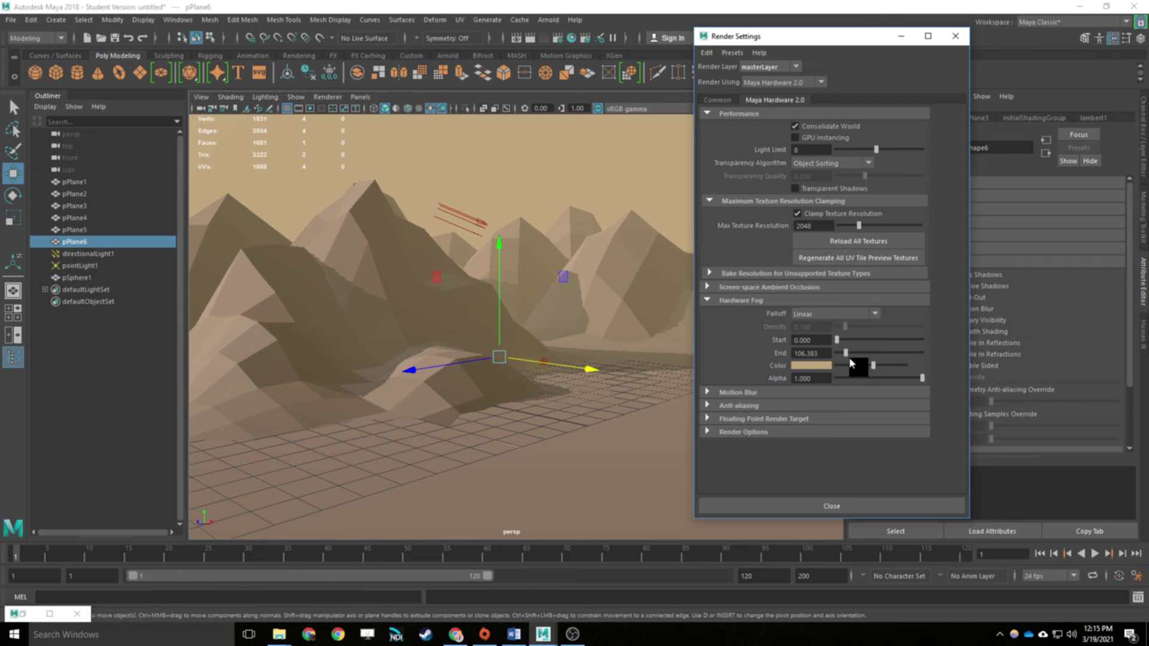
pyautogui.moveTo(851, 356); pyautogui.dragTo(854, 356)
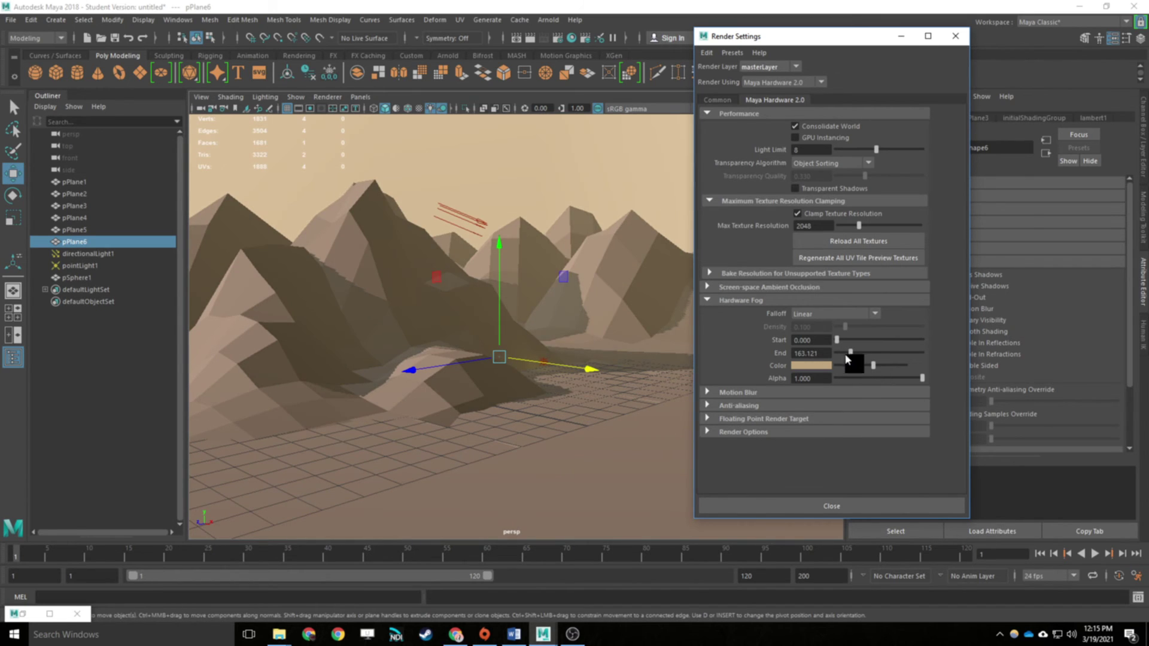
pyautogui.keyDown('alt'); pyautogui.moveTo(564, 282); pyautogui.dragTo(521, 350); pyautogui.keyUp('alt')
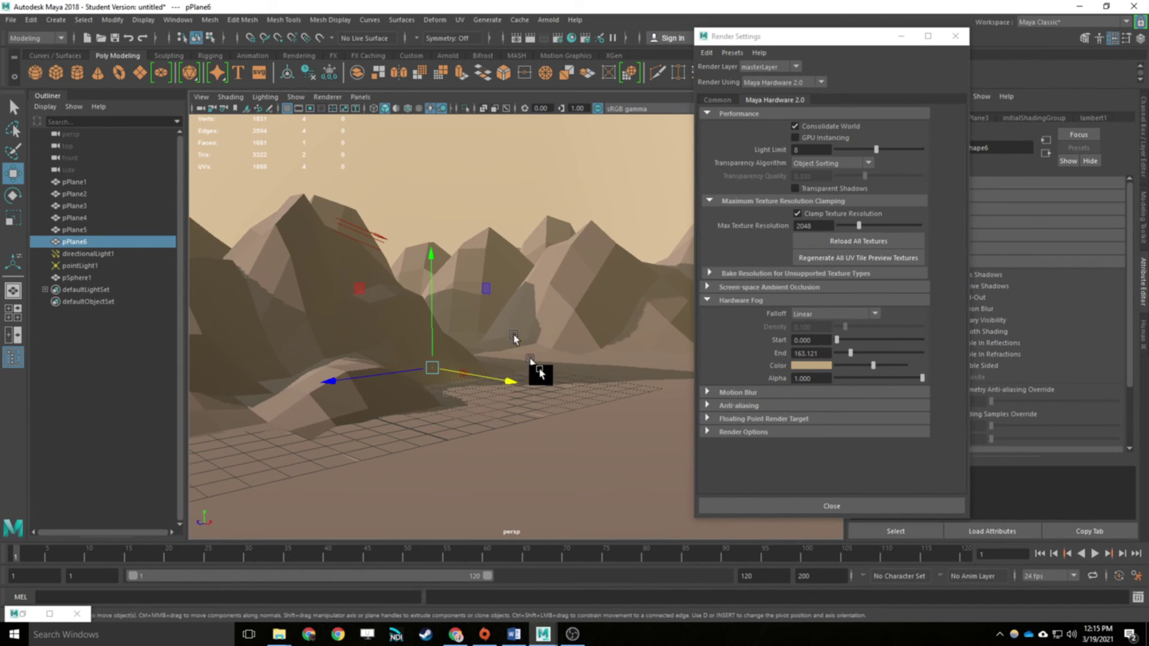
# Step: Select the sky sphere behind the mountains
pyautogui.click(507, 307)
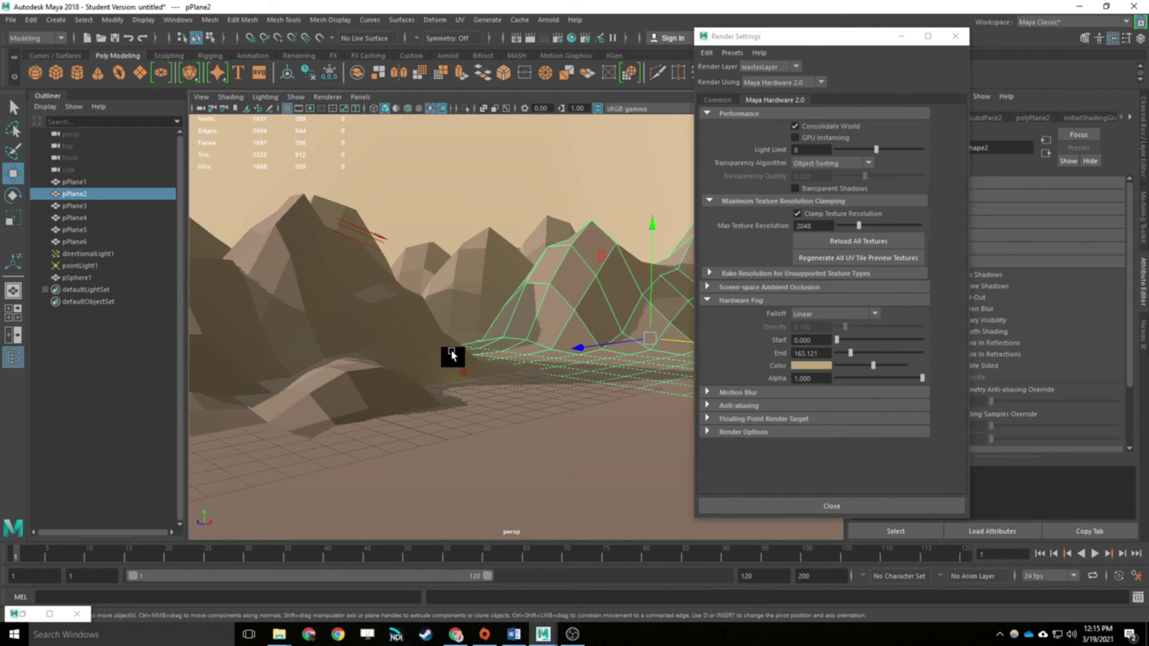
pyautogui.click(497, 155)
pyautogui.keyDown('alt'); pyautogui.moveTo(497, 317); pyautogui.dragTo(560, 348); pyautogui.keyUp('alt')
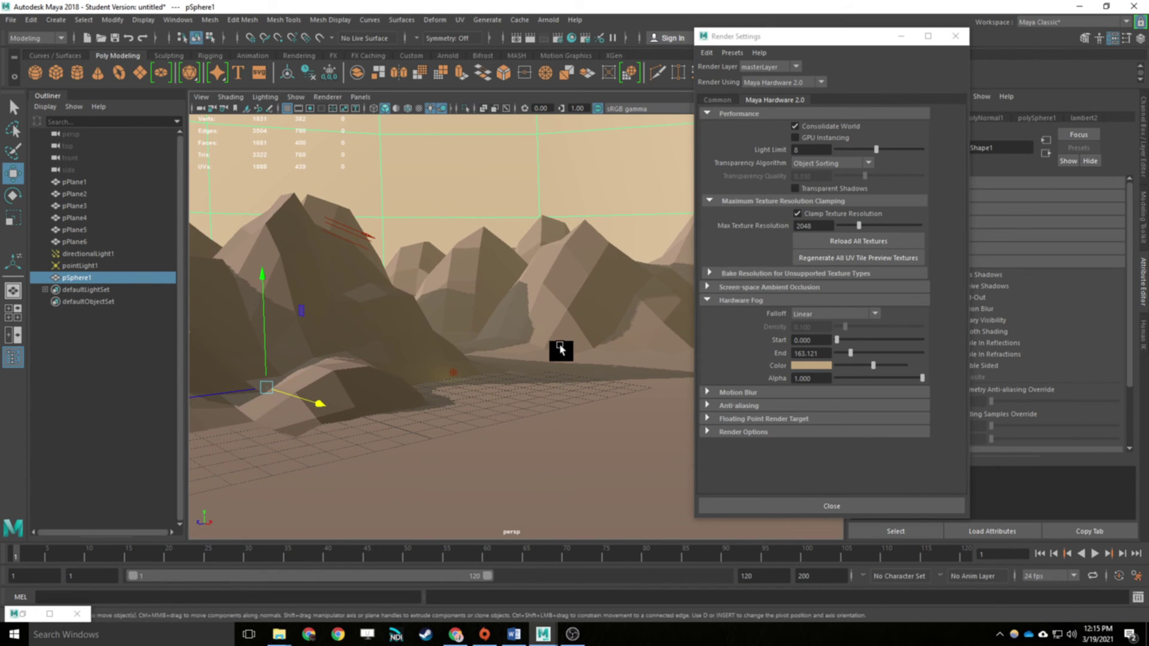
pyautogui.click(571, 397)
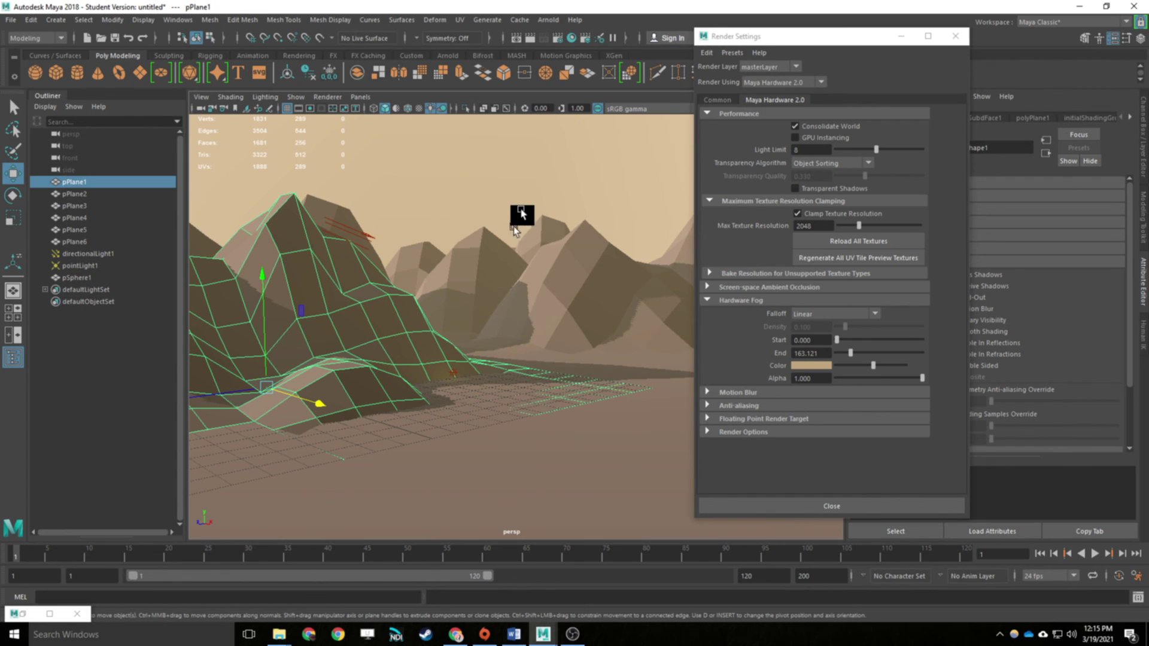
pyautogui.click(517, 177)
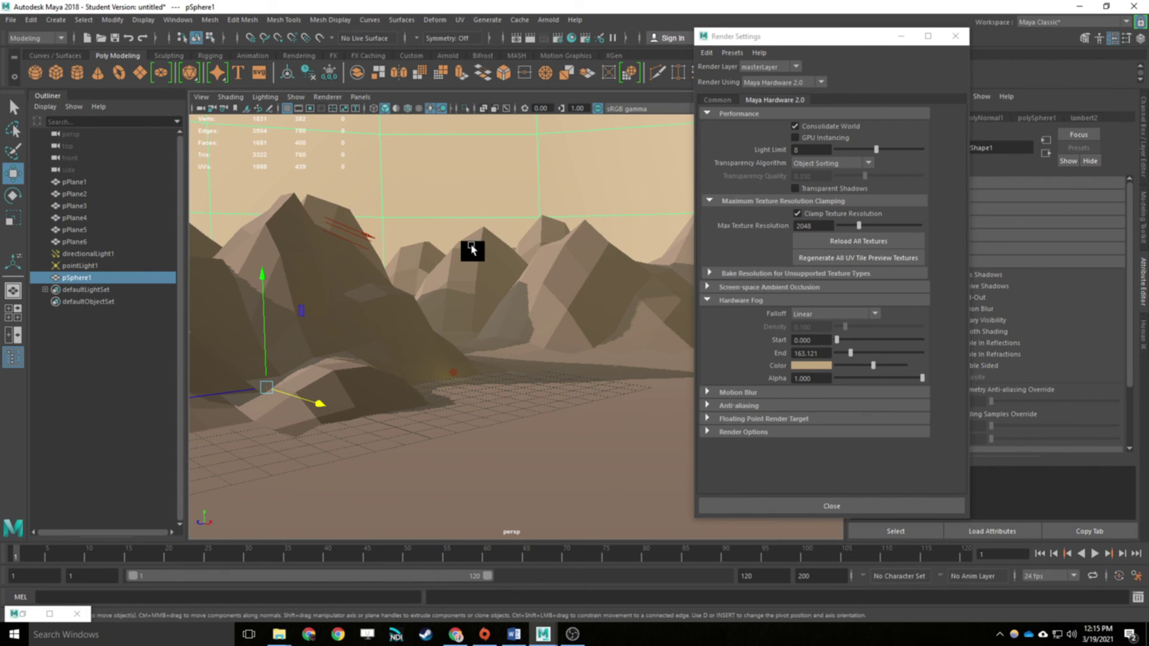